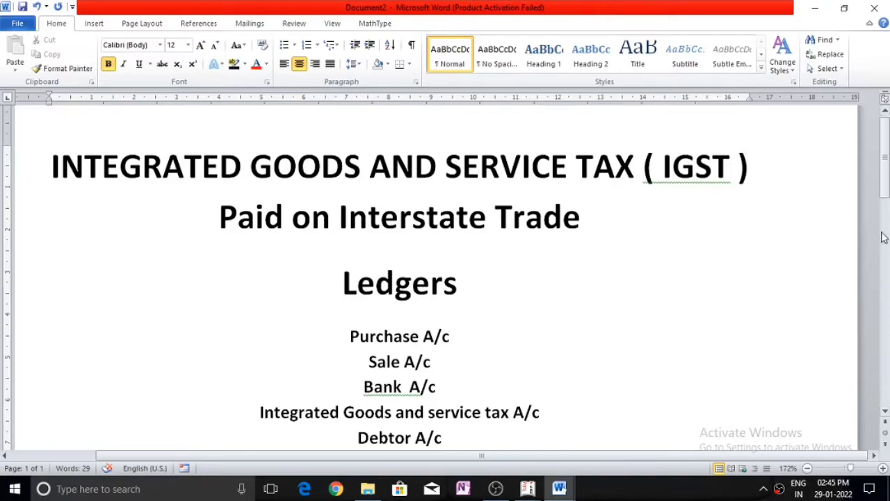
Switch to Tally.ERP 9, start it in Educational Mode and skip TallyVault.
{"action": "left_click_drag", "start_coordinate": [887, 182], "coordinate": [887, 213]}
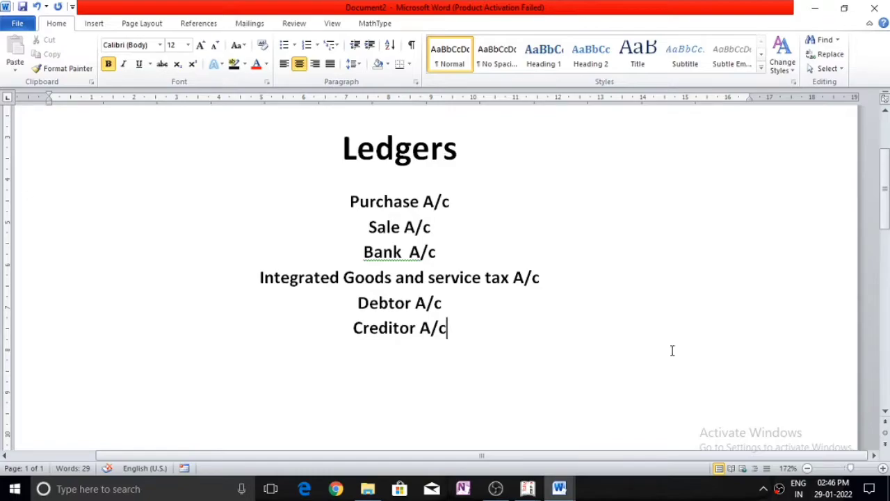
{"action": "mouse_move", "coordinate": [528, 488]}
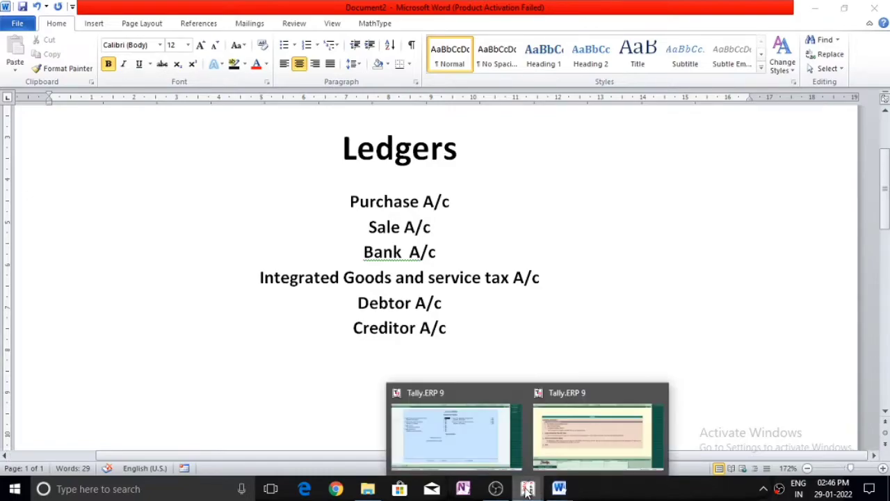
{"action": "left_click", "coordinate": [552, 459]}
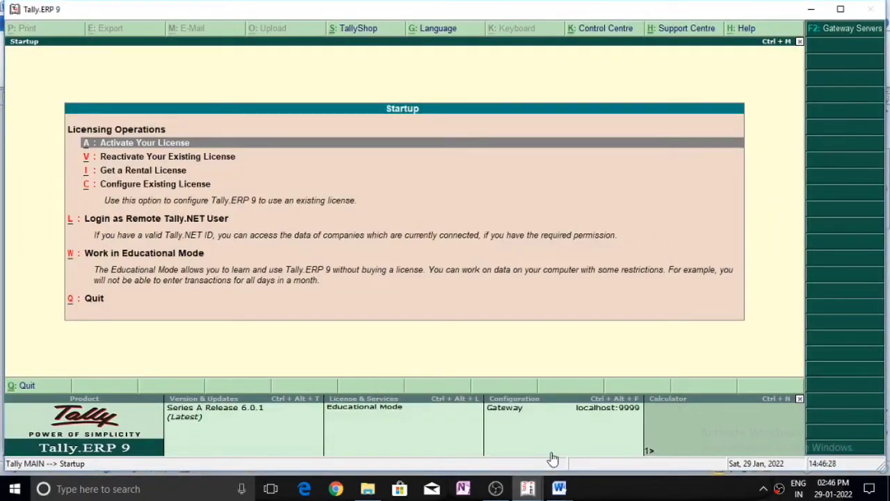
{"action": "key", "text": "Up"}
{"action": "key", "text": "Up"}
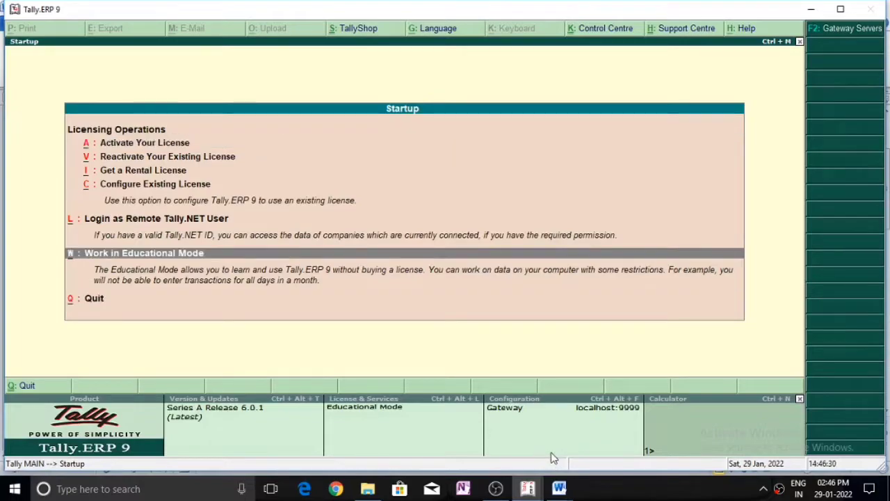
{"action": "key", "text": "Return"}
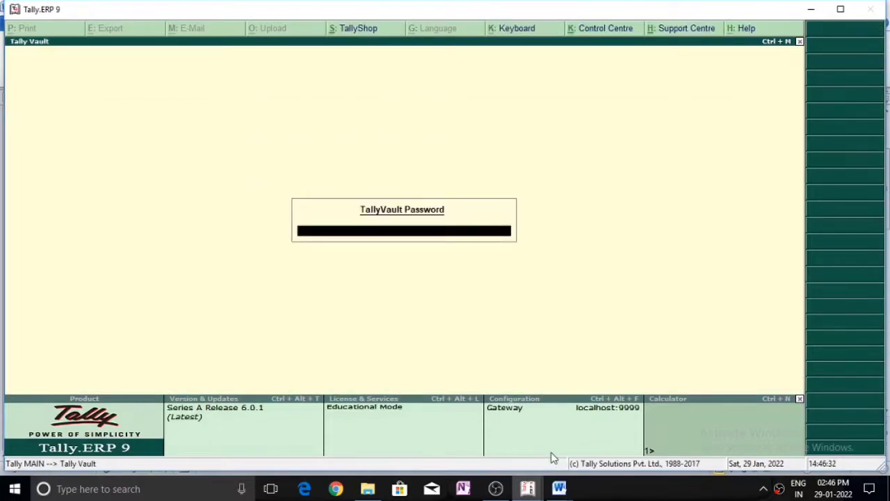
{"action": "key", "text": "Return"}
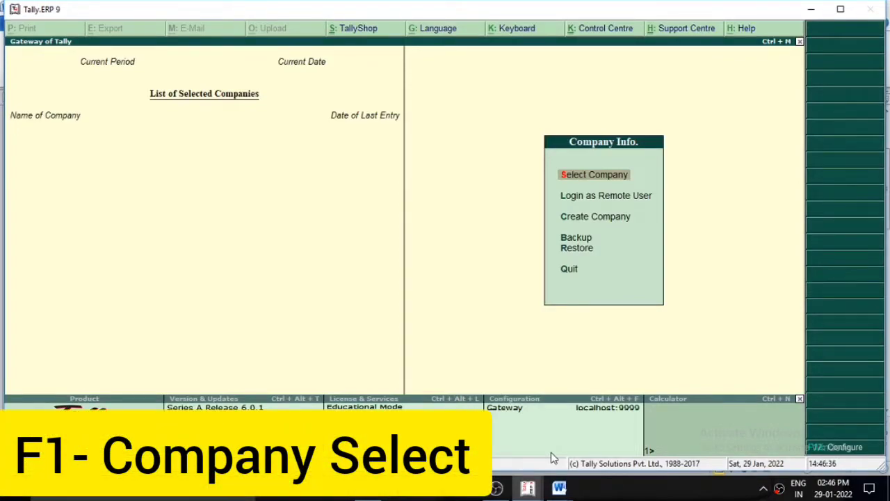
Load the practice company from the Select Company list.
{"action": "key", "text": "F1"}
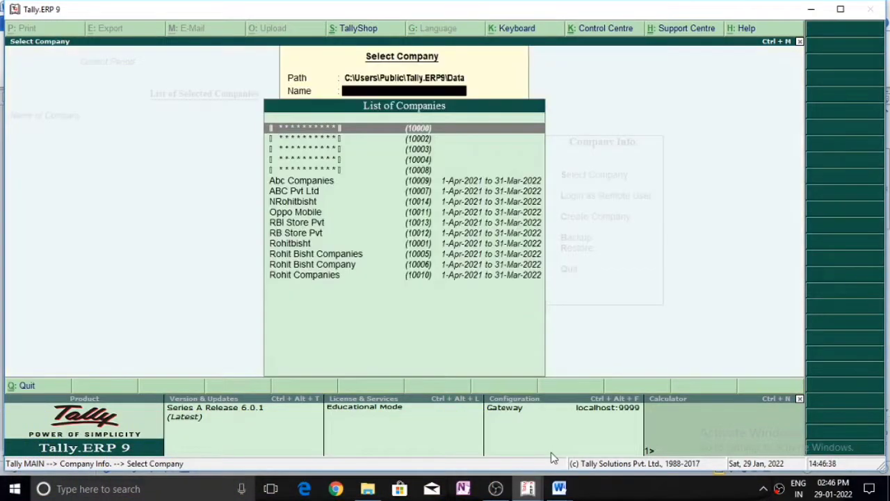
{"action": "key", "text": "Down"}
{"action": "key", "text": "Down"}
{"action": "key", "text": "Down"}
{"action": "key", "text": "Down"}
{"action": "key", "text": "Down"}
{"action": "key", "text": "Down"}
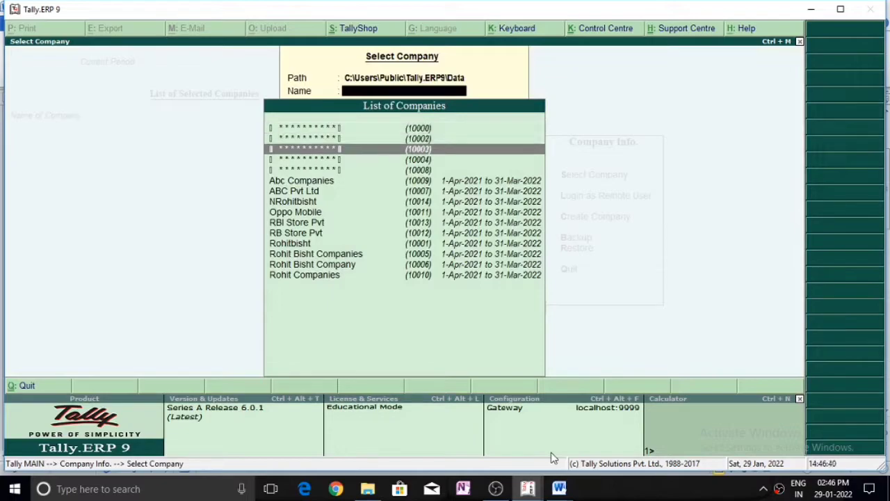
{"action": "key", "text": "Down"}
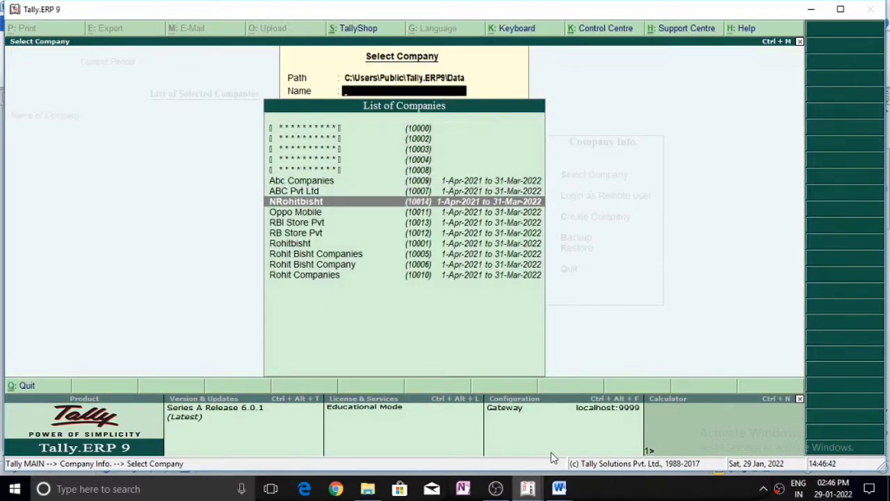
{"action": "key", "text": "Down"}
{"action": "key", "text": "Down"}
{"action": "key", "text": "Down"}
{"action": "key", "text": "Down"}
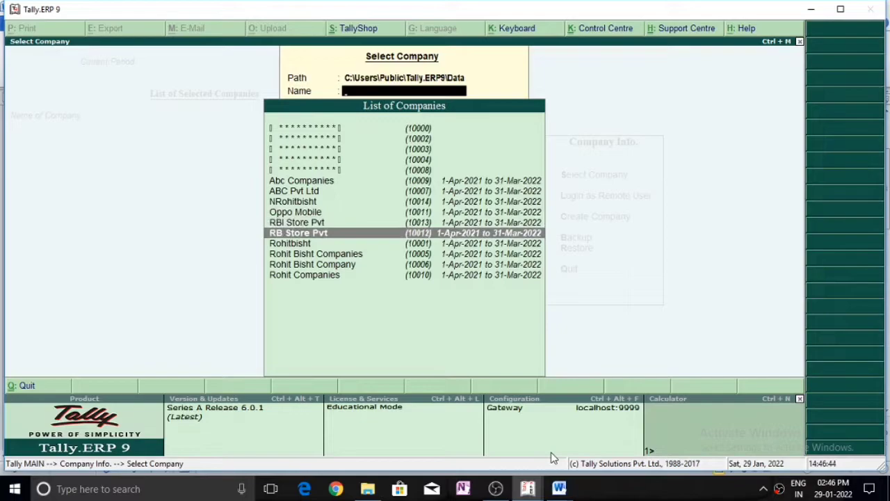
{"action": "key", "text": "Return"}
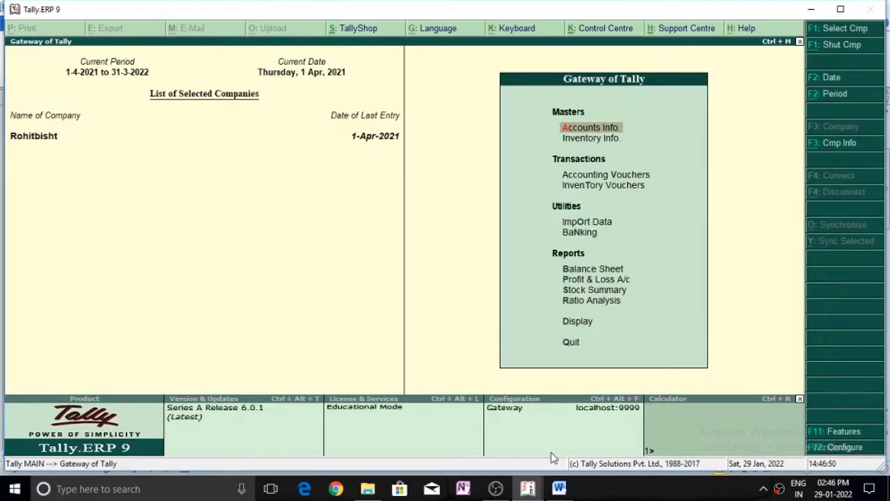
Enable GST details in Statutory & Taxation with Uttar Pradesh as the state and no GSTIN.
{"action": "key", "text": "F11"}
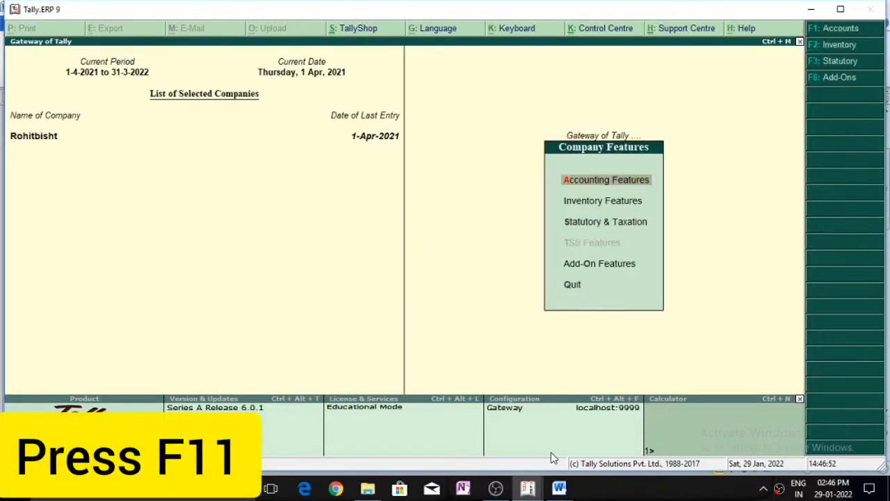
{"action": "key", "text": "Down"}
{"action": "key", "text": "Down"}
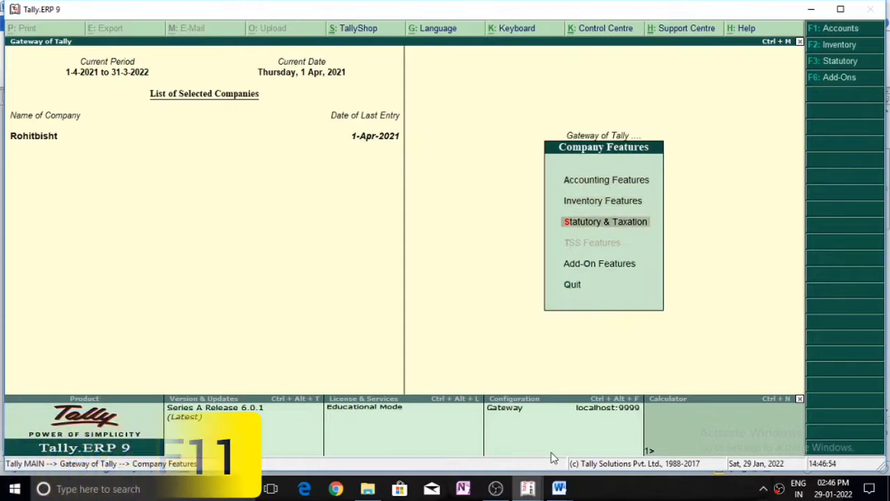
{"action": "key", "text": "Return"}
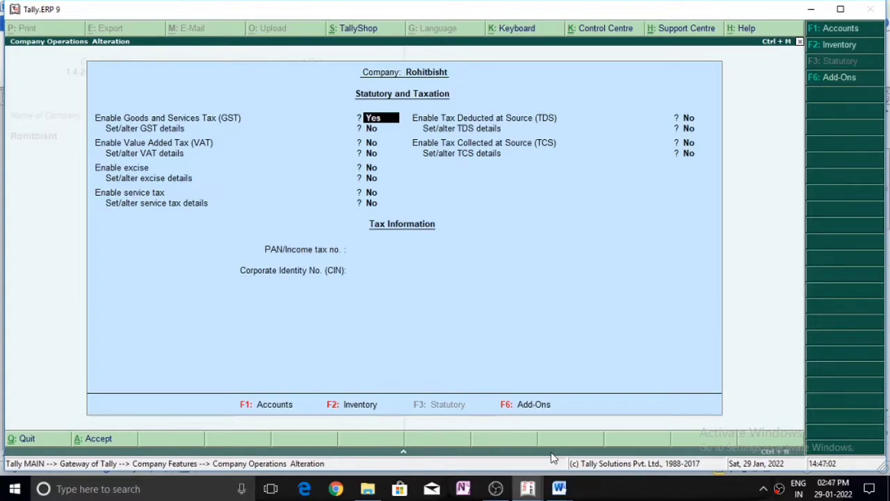
{"action": "key", "text": "Return"}
{"action": "type", "text": "yes"}
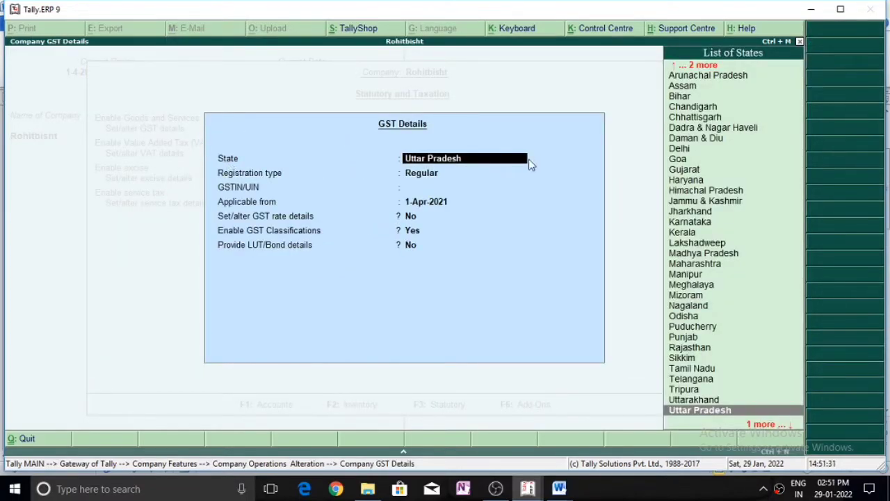
{"action": "key", "text": "Return"}
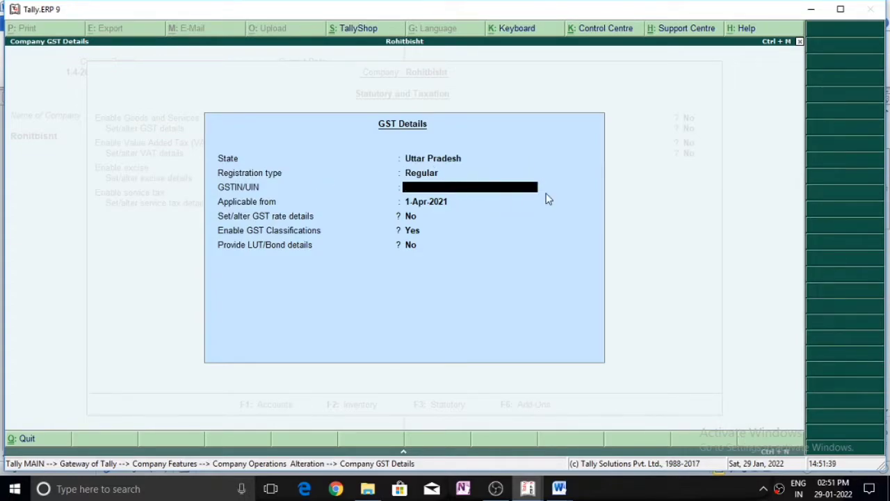
{"action": "key", "text": "Return"}
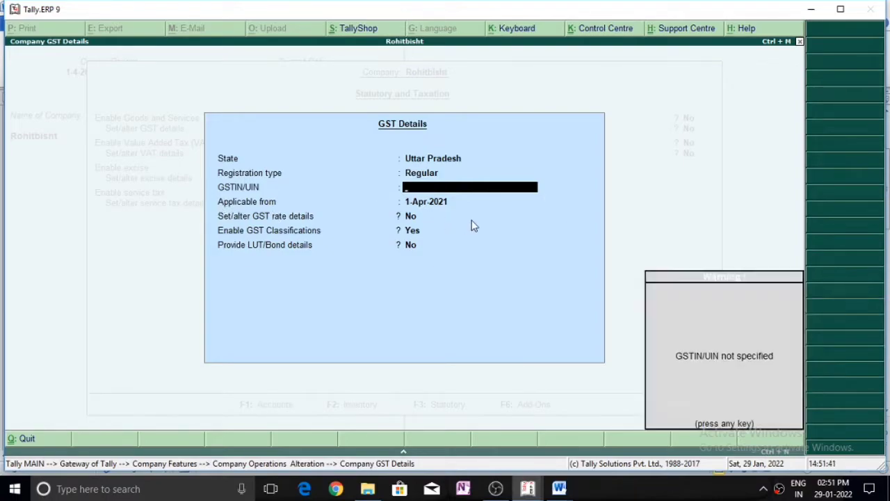
{"action": "key", "text": "Return"}
Set GST rate details to 10% integrated tax with zero cess and save the settings.
{"action": "key", "text": "Return"}
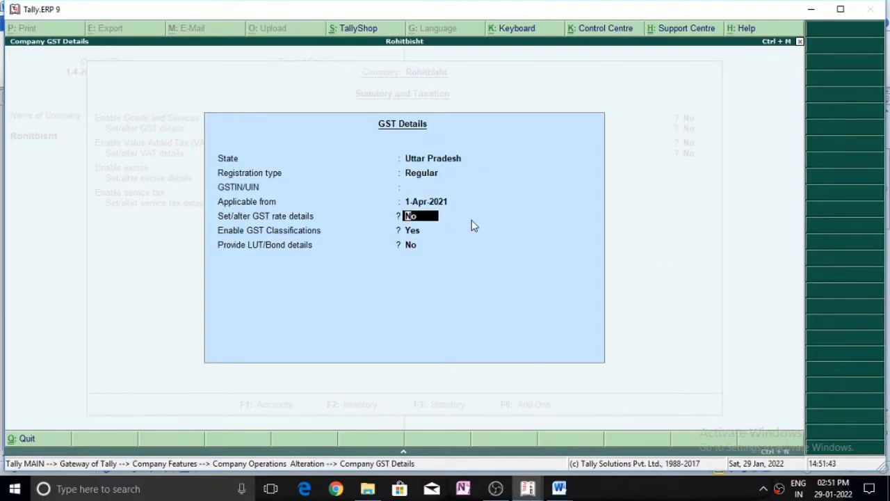
{"action": "type", "text": "yes"}
{"action": "key", "text": "Return"}
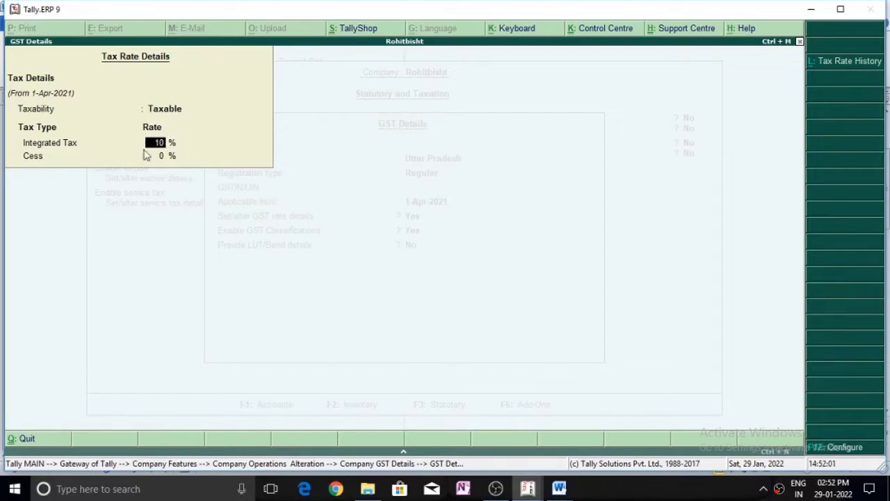
{"action": "key", "text": "Return"}
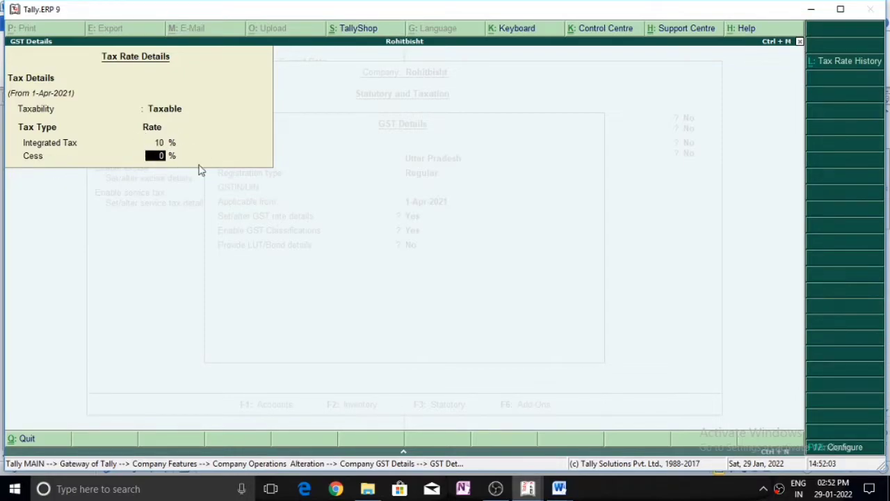
{"action": "key", "text": "Return"}
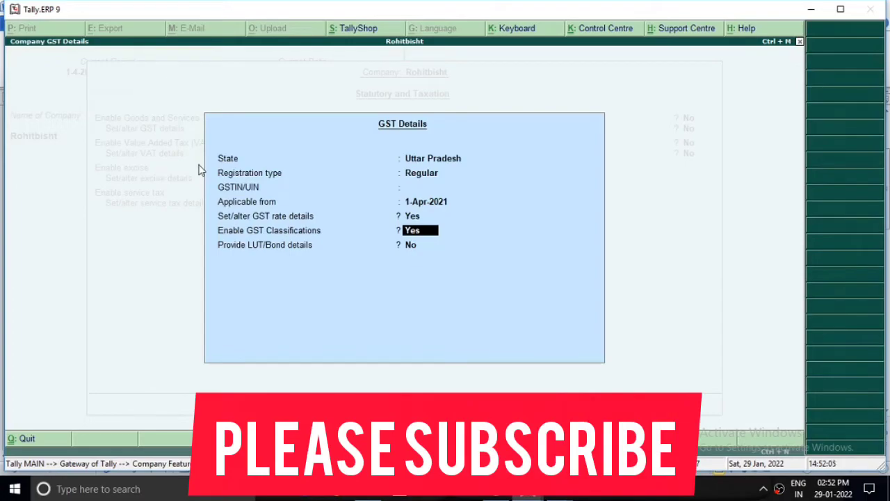
{"action": "key", "text": "Return"}
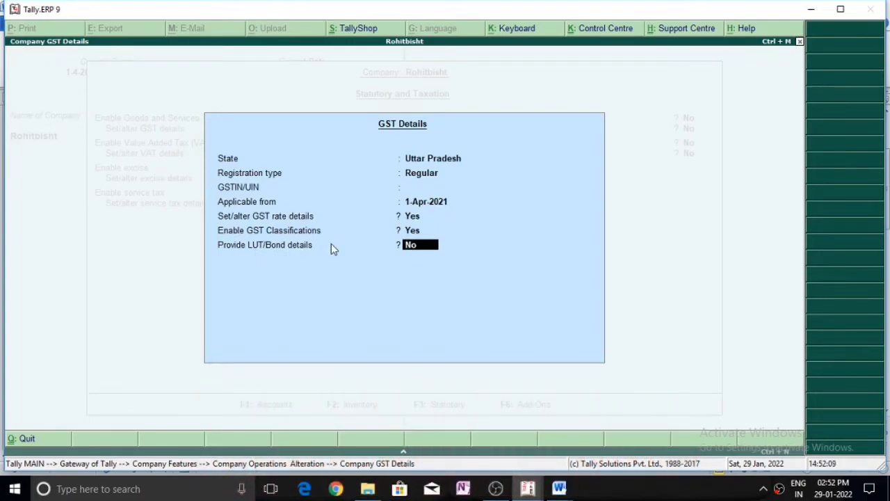
{"action": "key", "text": "Return"}
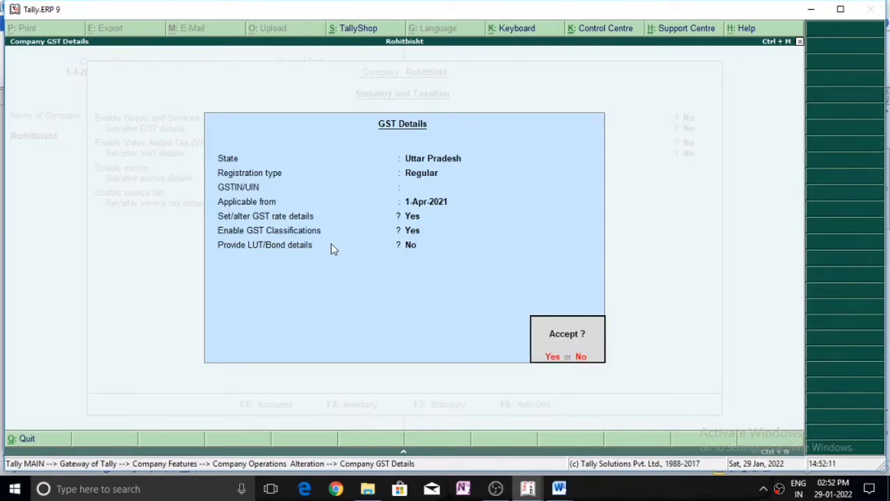
{"action": "key", "text": "Return"}
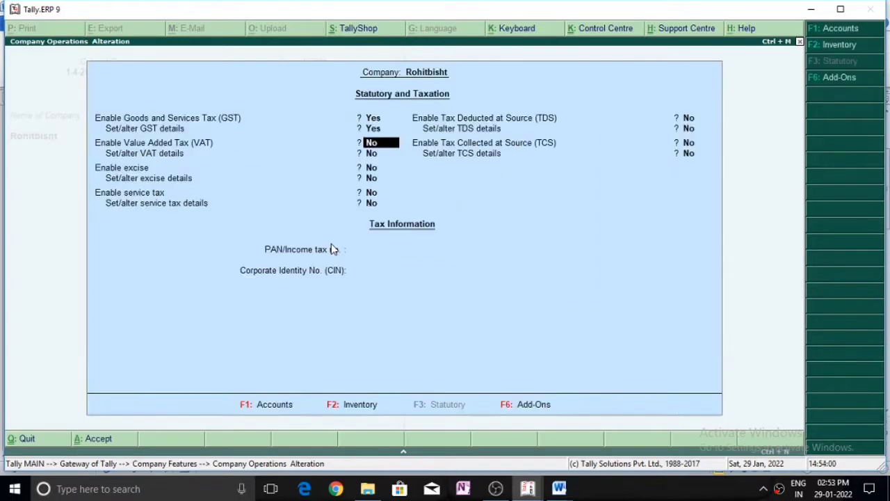
{"action": "key", "text": "Return"}
{"action": "key", "text": "Return"}
{"action": "key", "text": "Return"}
{"action": "key", "text": "Return"}
{"action": "key", "text": "Return"}
{"action": "key", "text": "Return"}
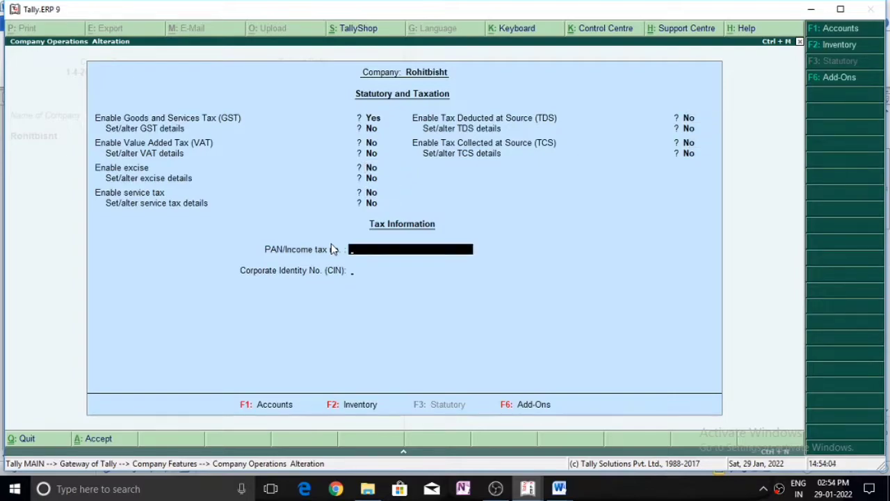
{"action": "key", "text": "Return"}
{"action": "key", "text": "Return"}
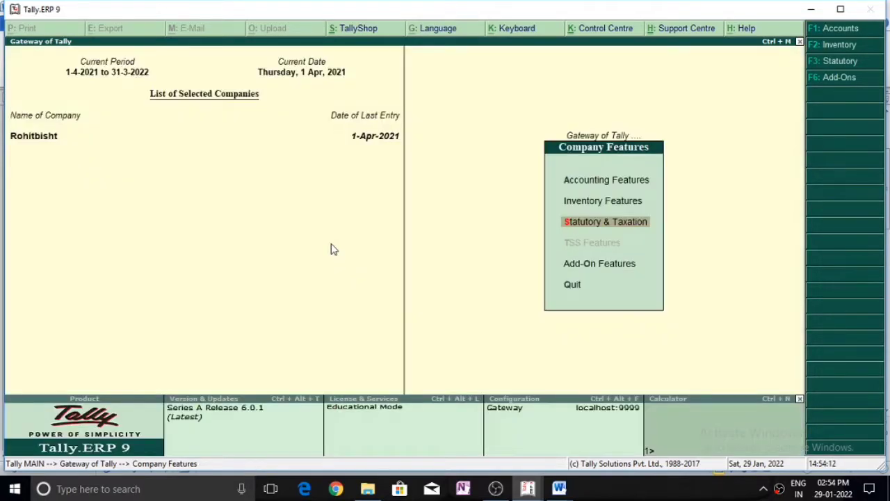
Start a new ledger named Purchase A/c under Purchase Accounts.
{"action": "key", "text": "Escape"}
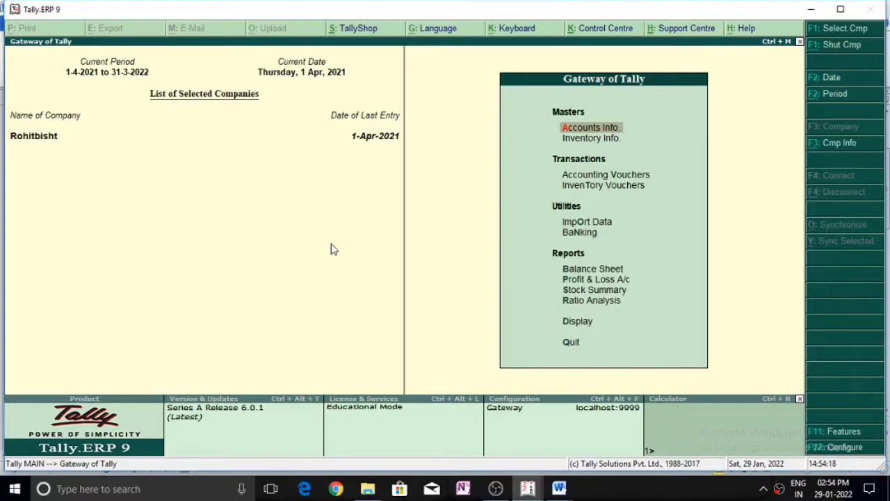
{"action": "key", "text": "Return"}
{"action": "key", "text": "Down"}
{"action": "key", "text": "Return"}
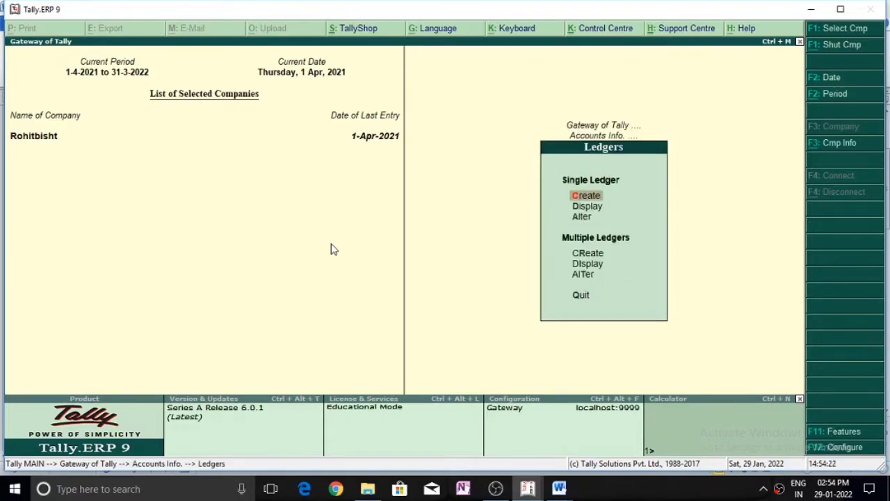
{"action": "key", "text": "Return"}
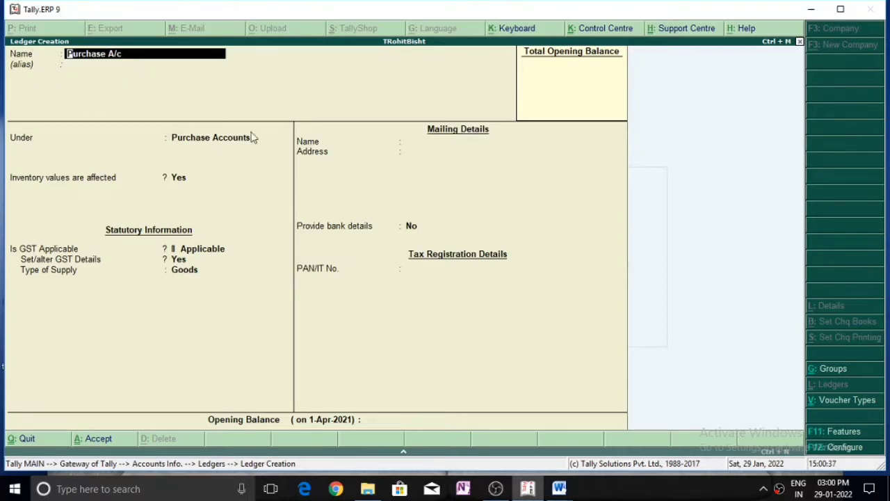
{"action": "key", "text": "Return"}
{"action": "key", "text": "Return"}
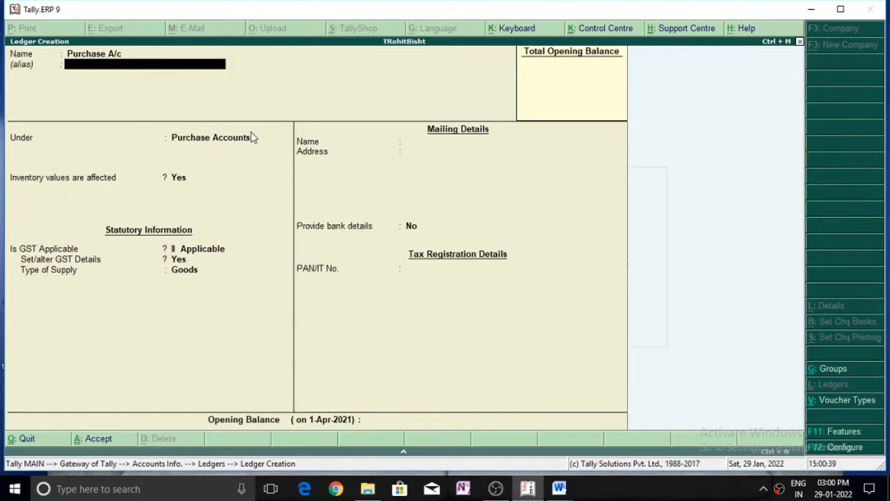
{"action": "key", "text": "Return"}
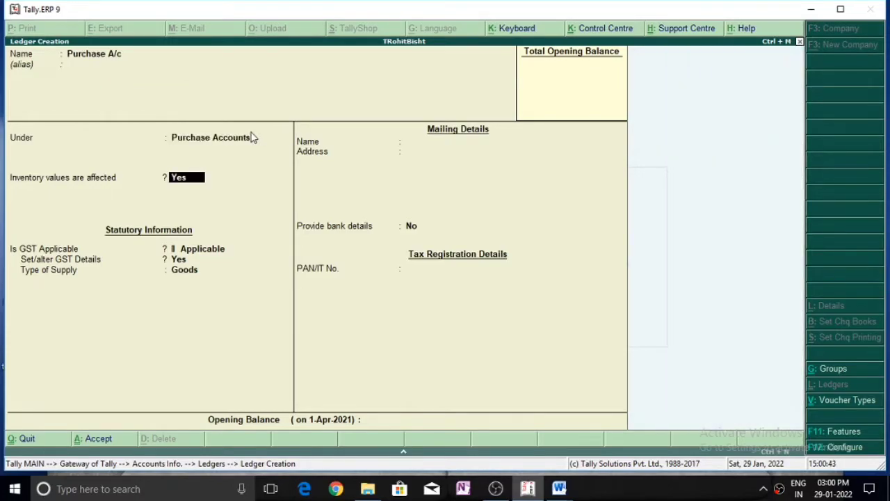
Make it GST applicable as Interstate Purchase Taxable at 10% integrated tax for Goods.
{"action": "key", "text": "Return"}
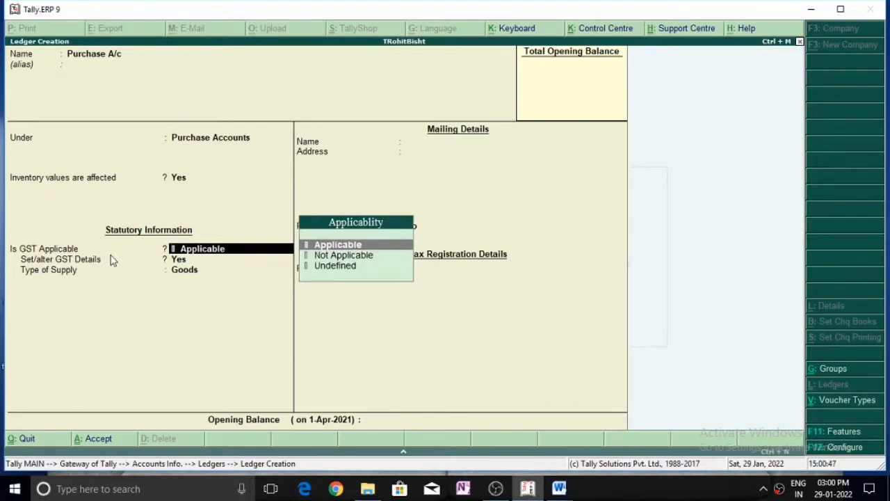
{"action": "key", "text": "Return"}
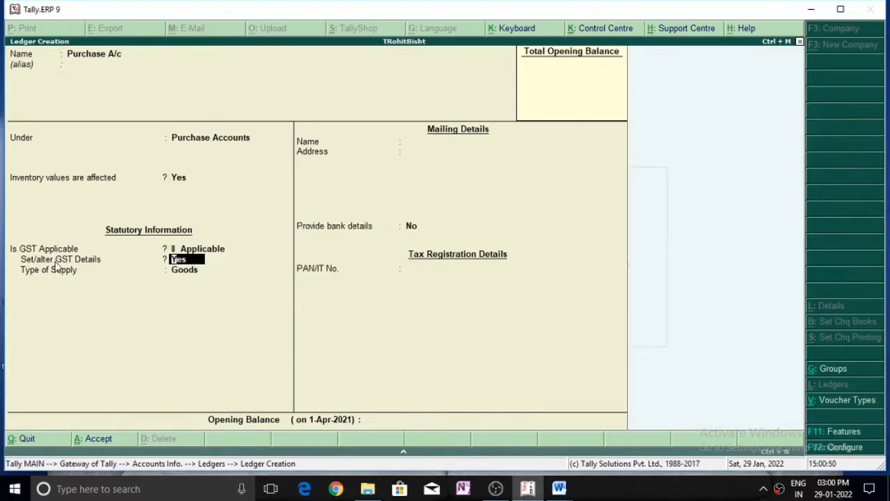
{"action": "key", "text": "Return"}
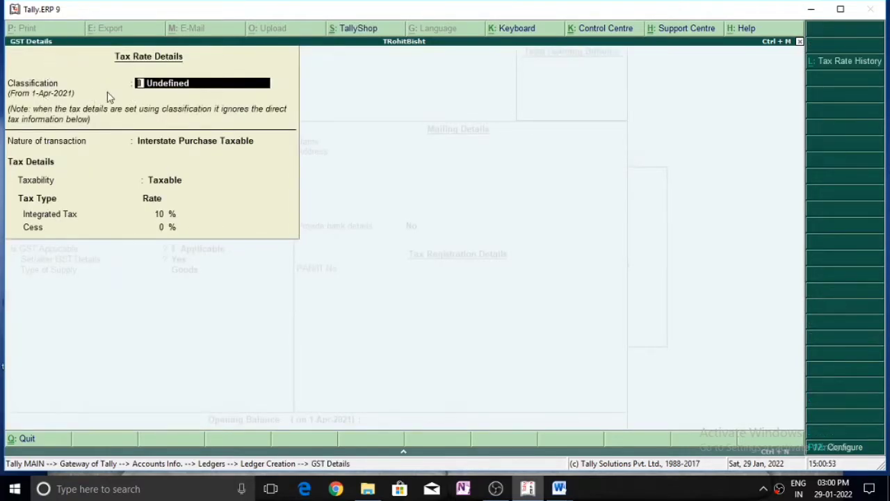
{"action": "key", "text": "Return"}
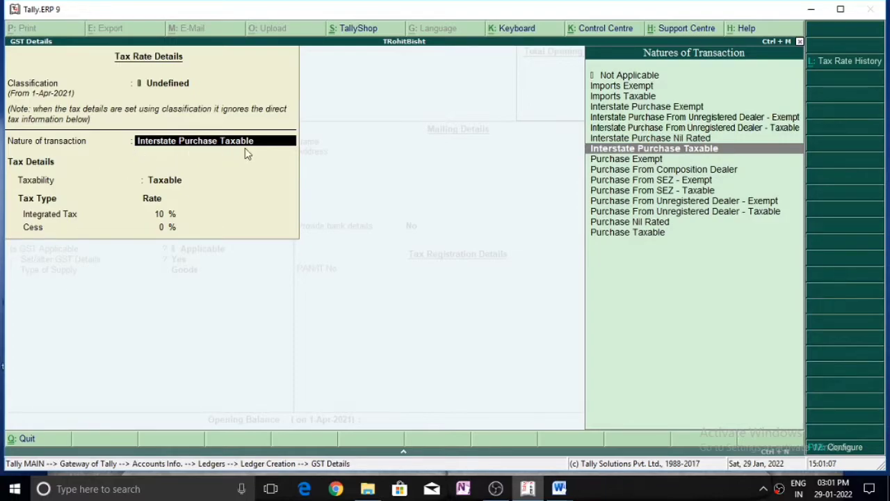
{"action": "key", "text": "Return"}
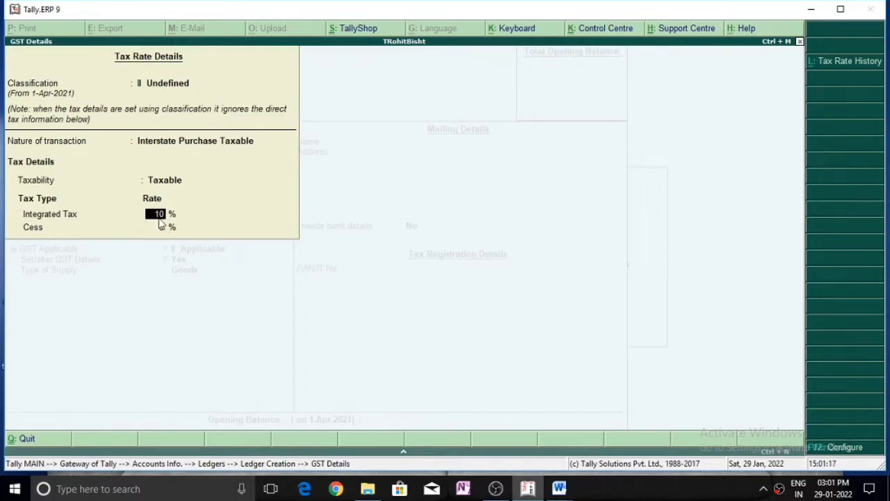
{"action": "key", "text": "Return"}
{"action": "key", "text": "Return"}
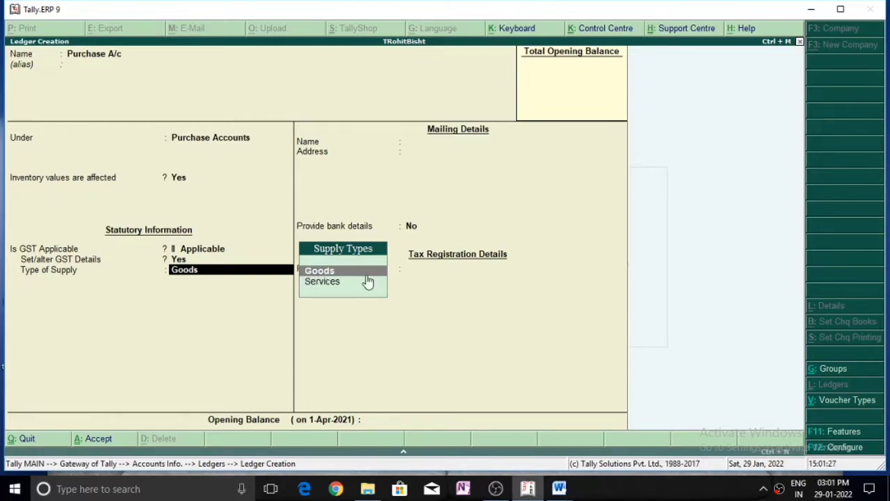
{"action": "key", "text": "Return"}
{"action": "key", "text": "Return"}
{"action": "key", "text": "Return"}
{"action": "key", "text": "Return"}
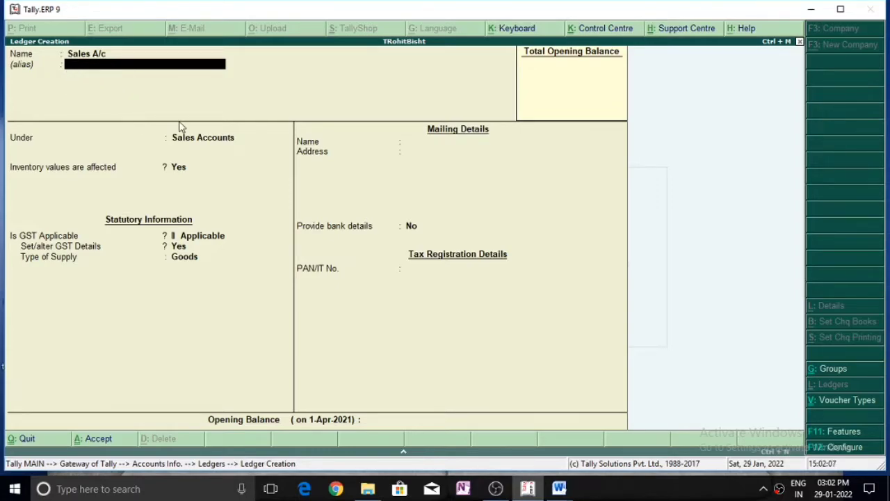
Save Sales A/c under Sales Accounts as Interstate Sales Taxable, 10% IGST, Goods supply.
{"action": "key", "text": "Return"}
{"action": "key", "text": "Return"}
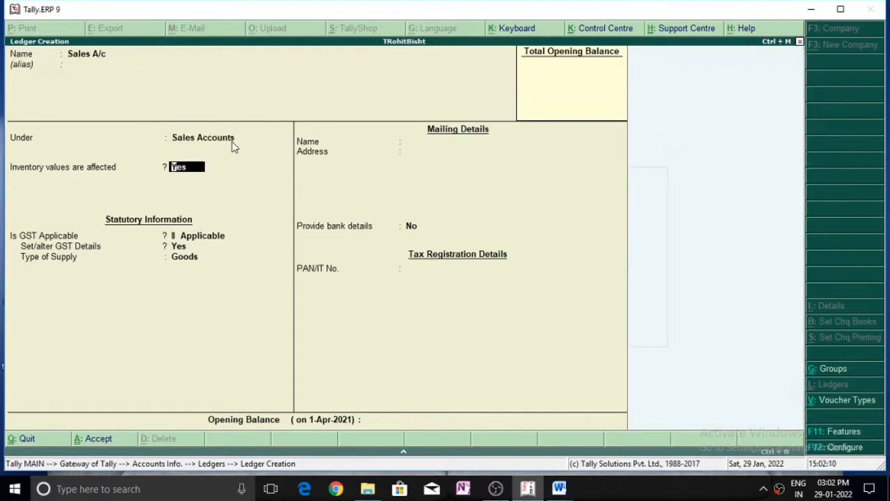
{"action": "key", "text": "Return"}
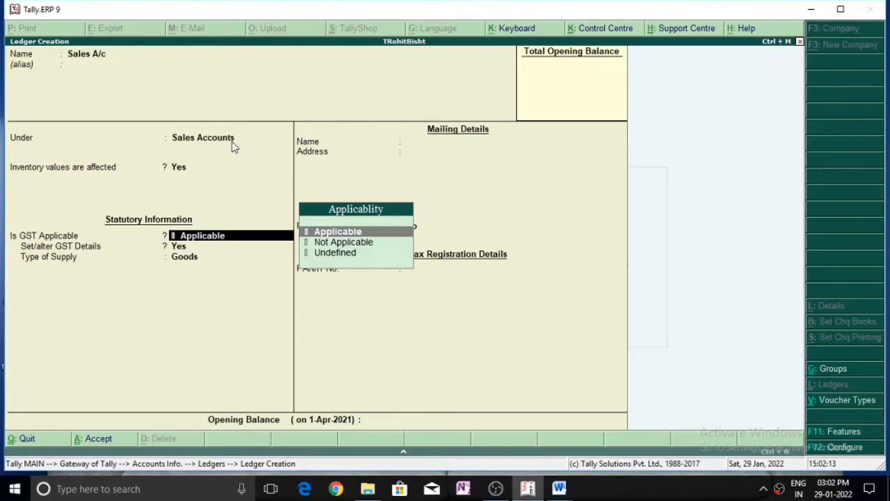
{"action": "key", "text": "Return"}
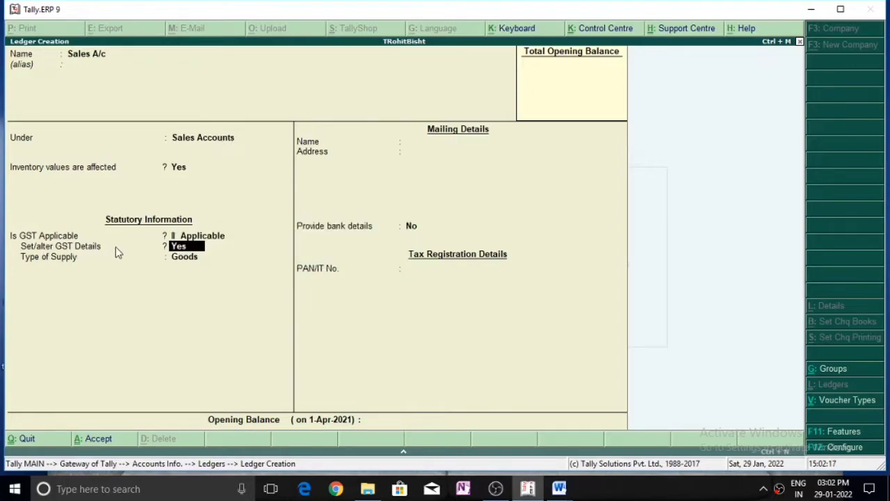
{"action": "key", "text": "Return"}
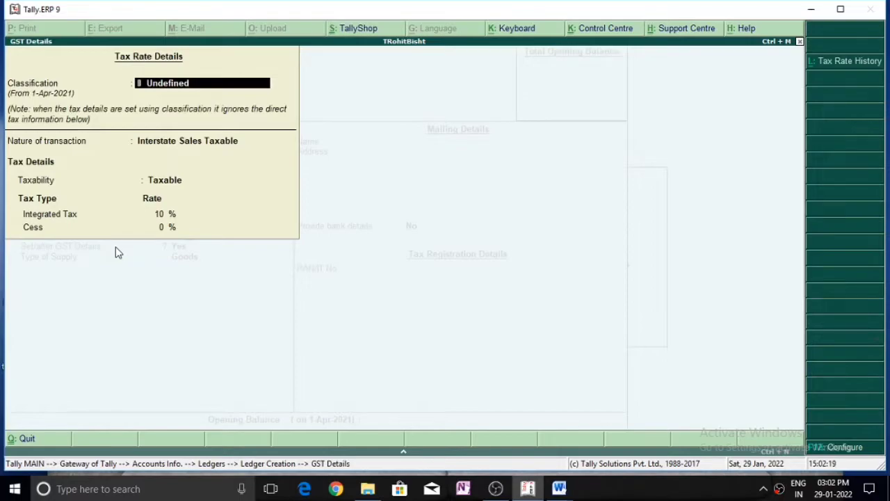
{"action": "key", "text": "Return"}
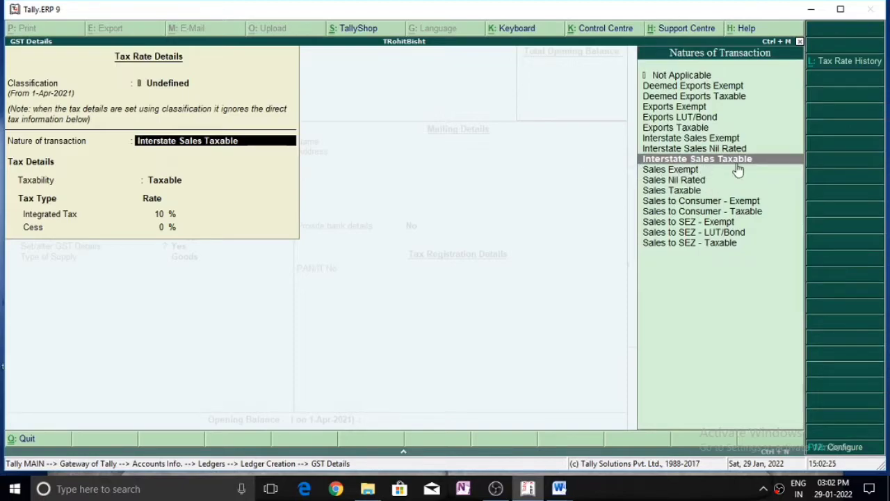
{"action": "key", "text": "Return"}
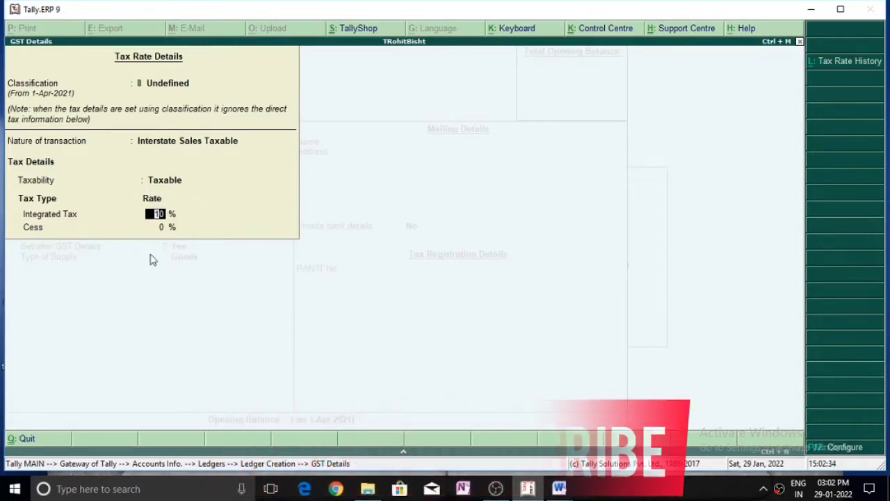
{"action": "key", "text": "Return"}
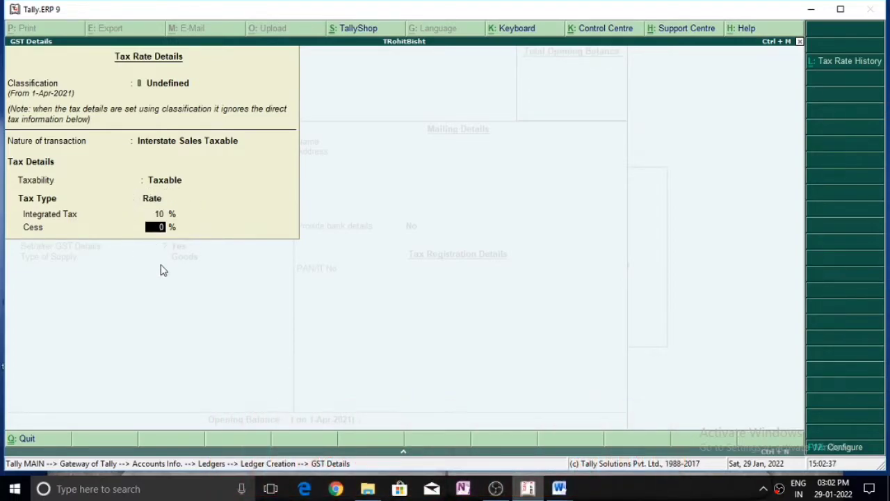
{"action": "key", "text": "Return"}
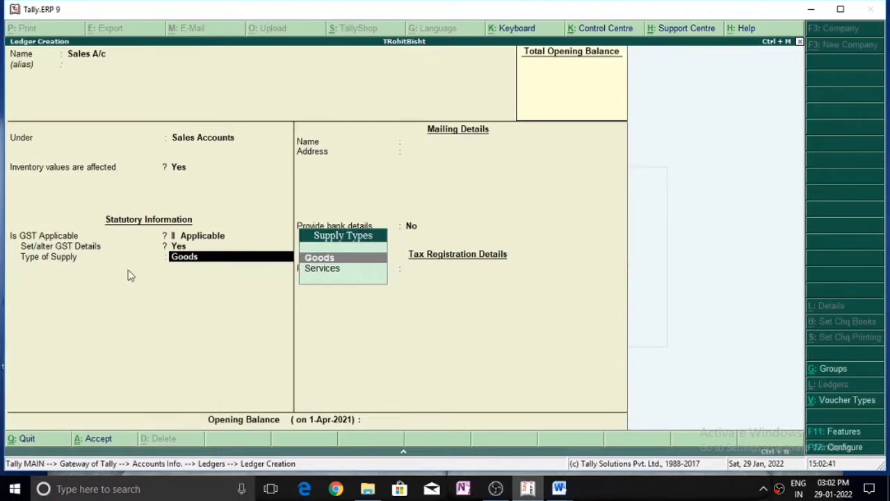
{"action": "left_click", "coordinate": [379, 259]}
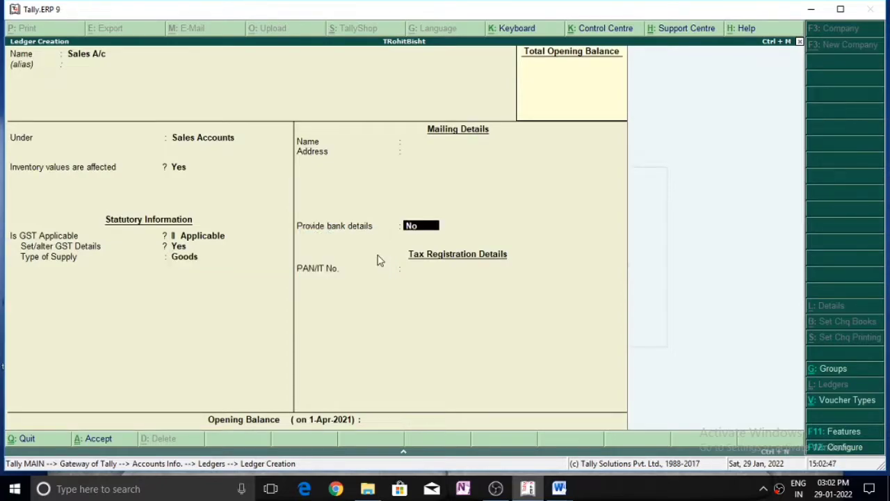
{"action": "key", "text": "Return"}
{"action": "key", "text": "Return"}
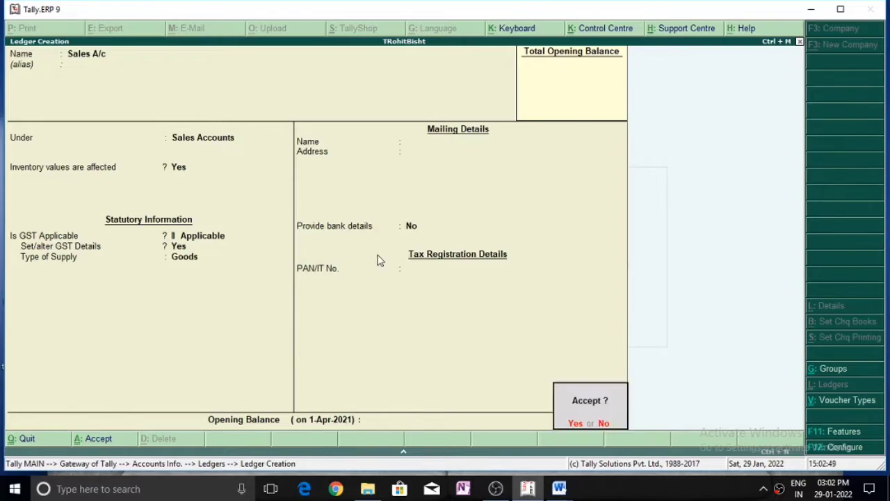
{"action": "key", "text": "Return"}
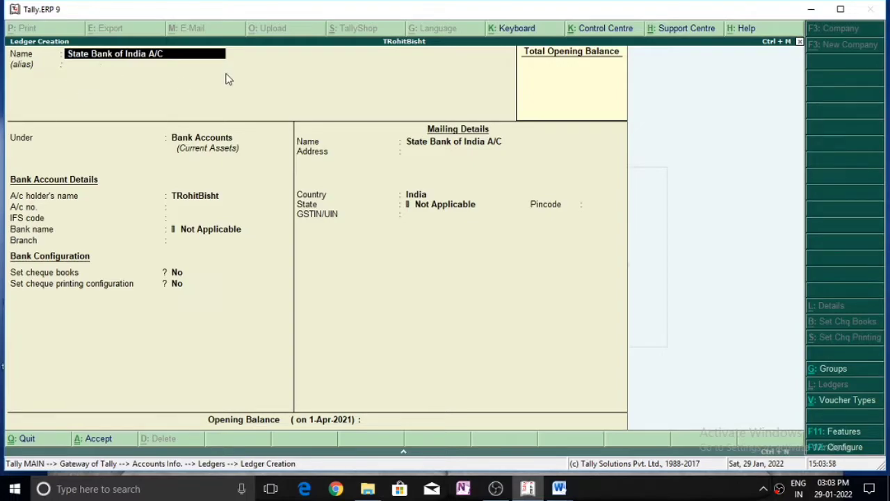
Enter the State Bank of India A/C ledger under Bank Accounts, skipping IFS code, branch and GSTIN.
{"action": "key", "text": "Return"}
{"action": "key", "text": "Return"}
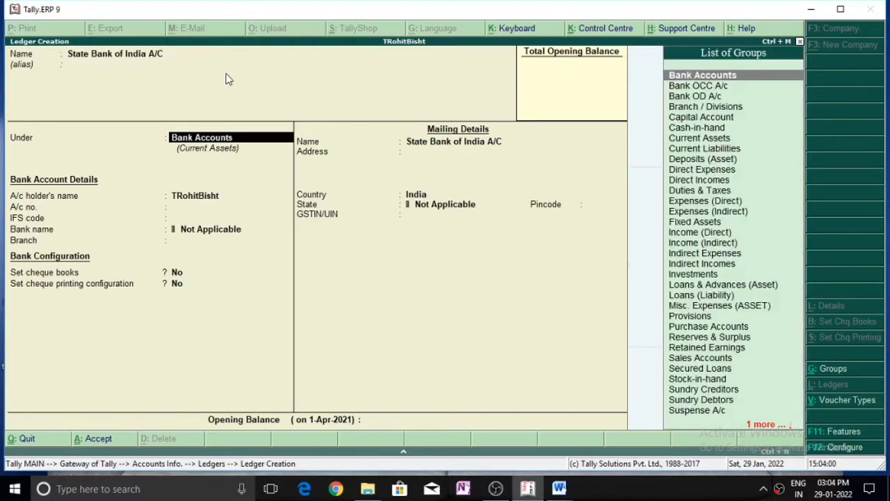
{"action": "key", "text": "Return"}
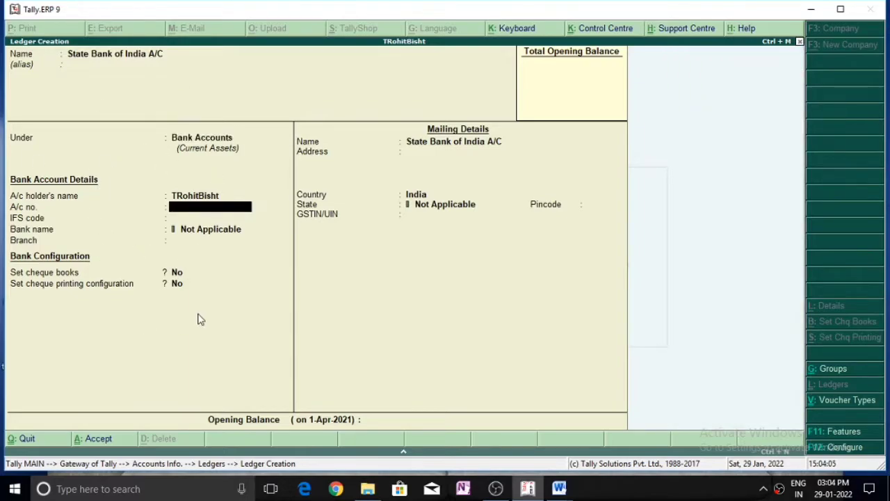
{"action": "key", "text": "Return"}
{"action": "key", "text": "Return"}
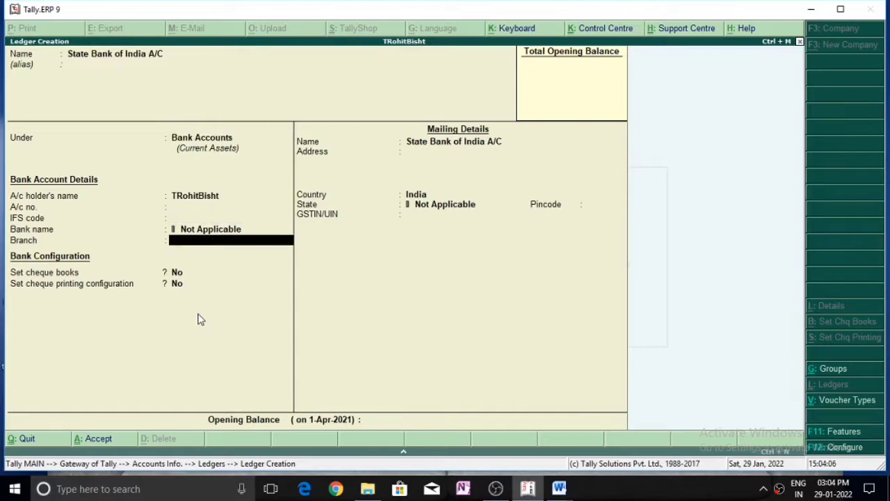
{"action": "key", "text": "Return"}
{"action": "key", "text": "Return"}
{"action": "key", "text": "Return"}
{"action": "key", "text": "Return"}
{"action": "key", "text": "Return"}
{"action": "key", "text": "Return"}
{"action": "key", "text": "Return"}
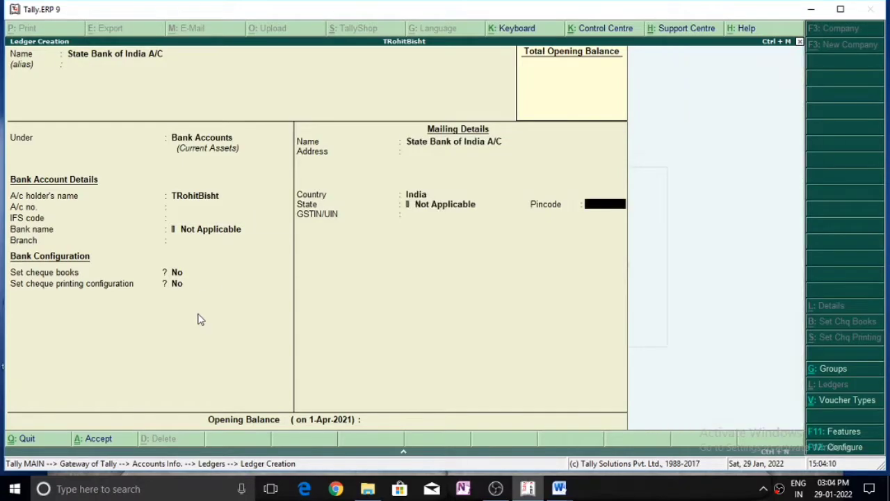
{"action": "key", "text": "Return"}
{"action": "key", "text": "Return"}
{"action": "key", "text": "Return"}
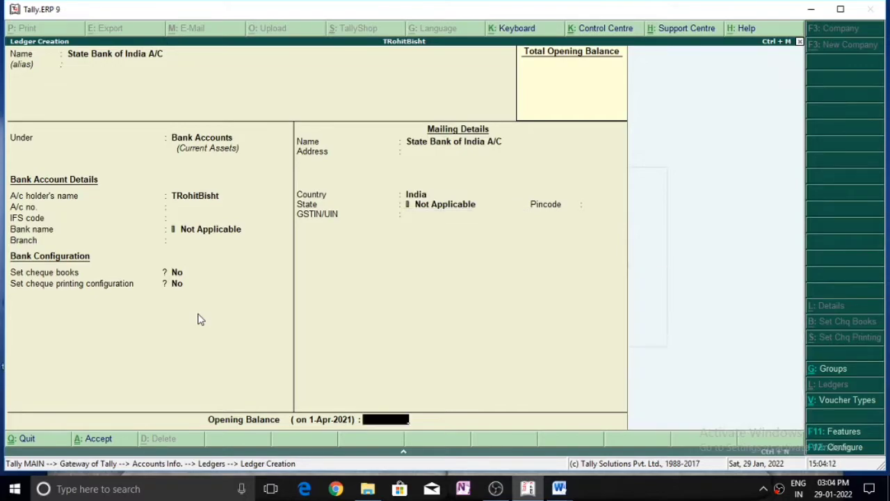
{"action": "key", "text": "Return"}
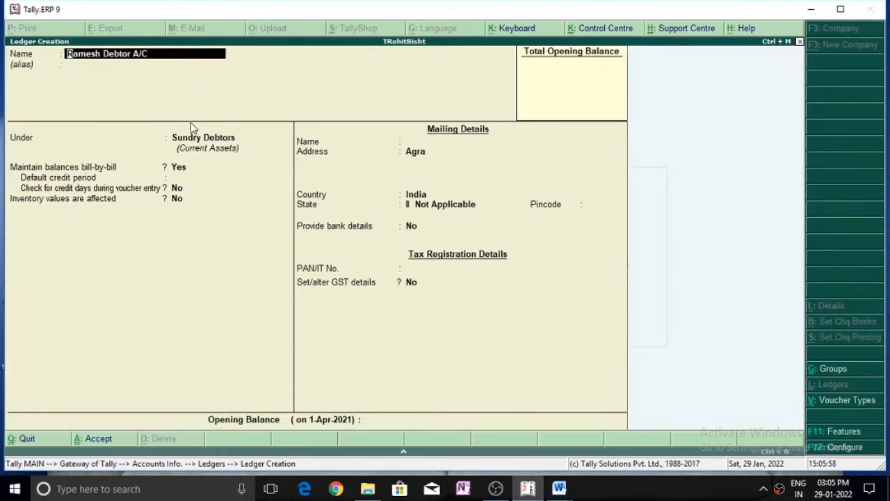
Complete the debtor ledger under Sundry Debtors with address Agra and accept it.
{"action": "key", "text": "Return"}
{"action": "key", "text": "Return"}
{"action": "key", "text": "Return"}
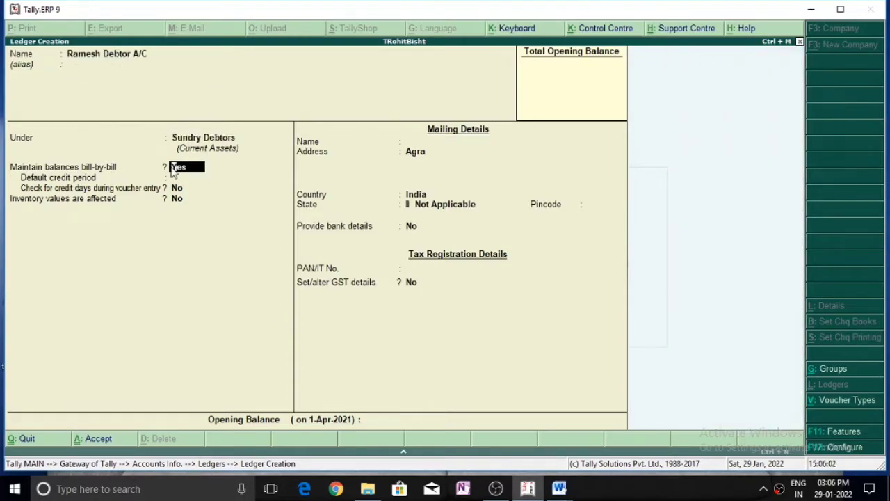
{"action": "key", "text": "Return"}
{"action": "key", "text": "Return"}
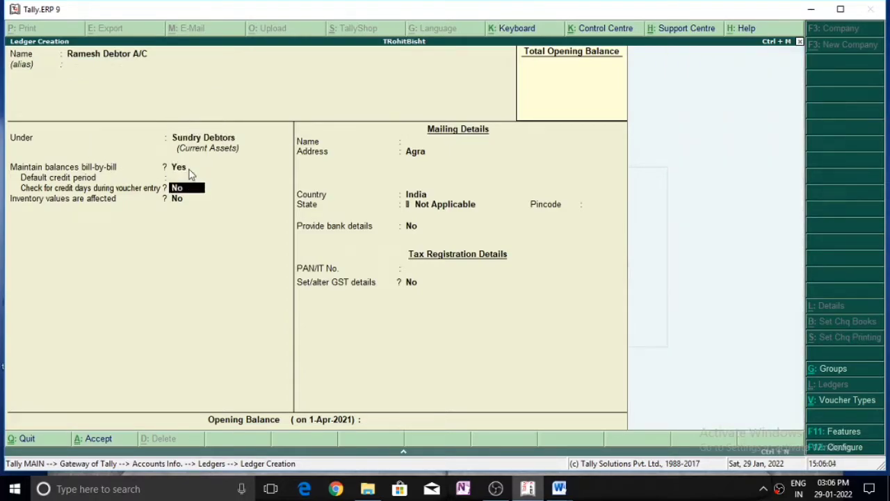
{"action": "key", "text": "Return"}
{"action": "key", "text": "Return"}
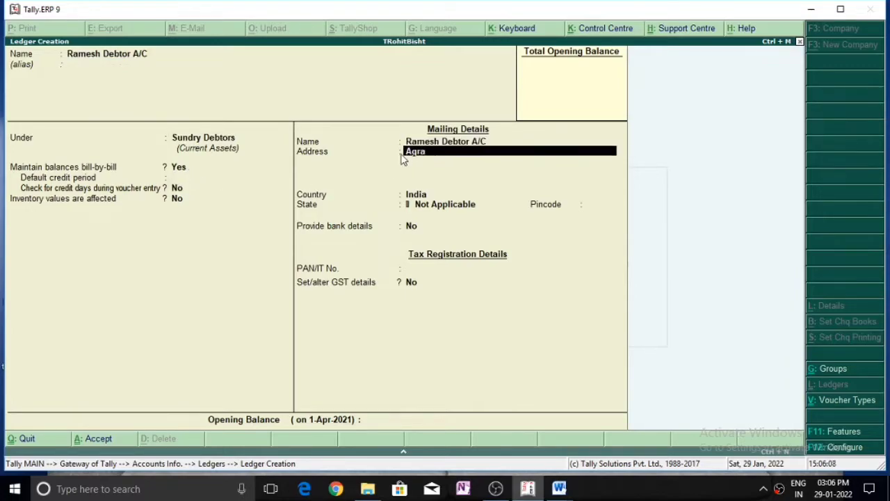
{"action": "key", "text": "Return"}
{"action": "key", "text": "Return"}
{"action": "key", "text": "Return"}
{"action": "key", "text": "Return"}
{"action": "key", "text": "Return"}
{"action": "key", "text": "Return"}
{"action": "key", "text": "Return"}
{"action": "key", "text": "Return"}
{"action": "key", "text": "Return"}
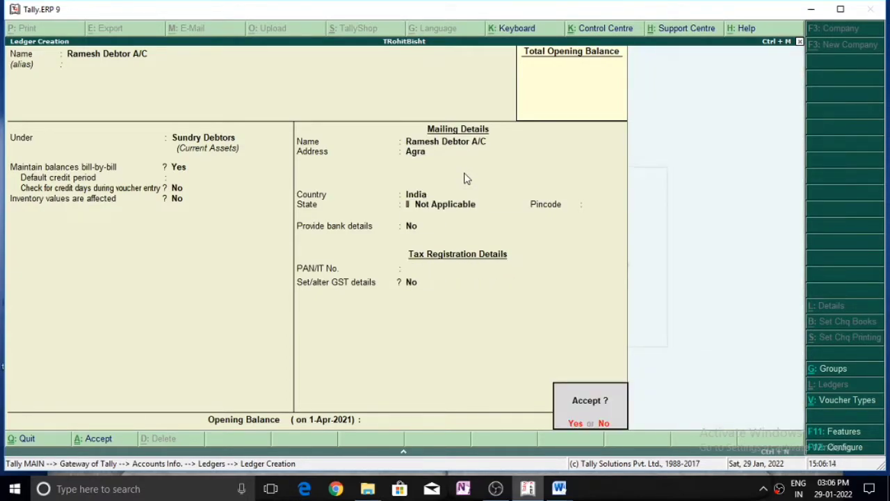
{"action": "key", "text": "Return"}
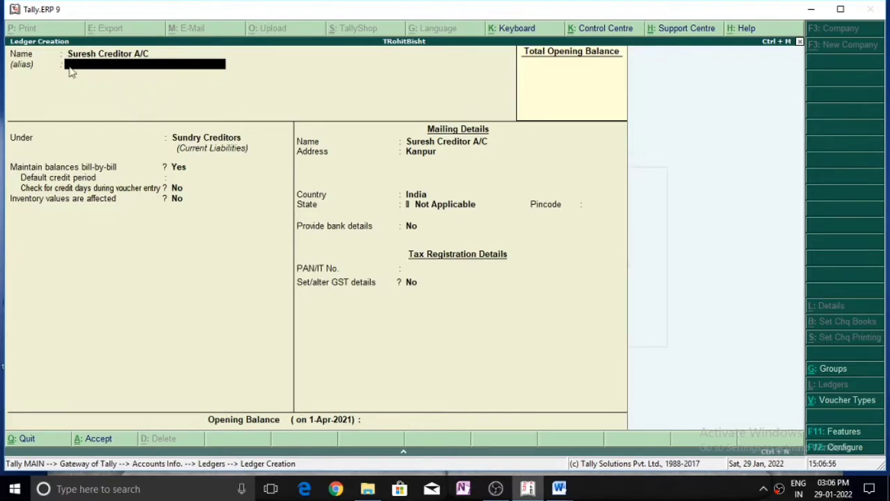
Fill in the creditor ledger under Sundry Creditors with mailing address Kanpur.
{"action": "key", "text": "Return"}
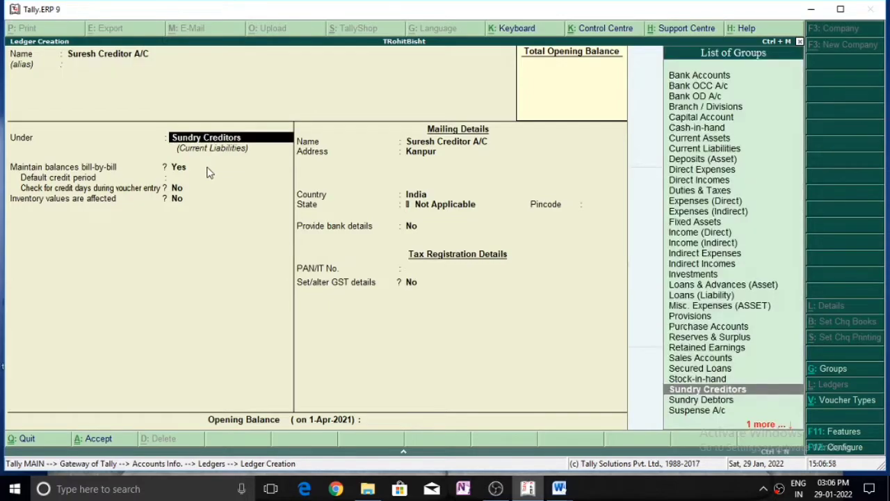
{"action": "key", "text": "Return"}
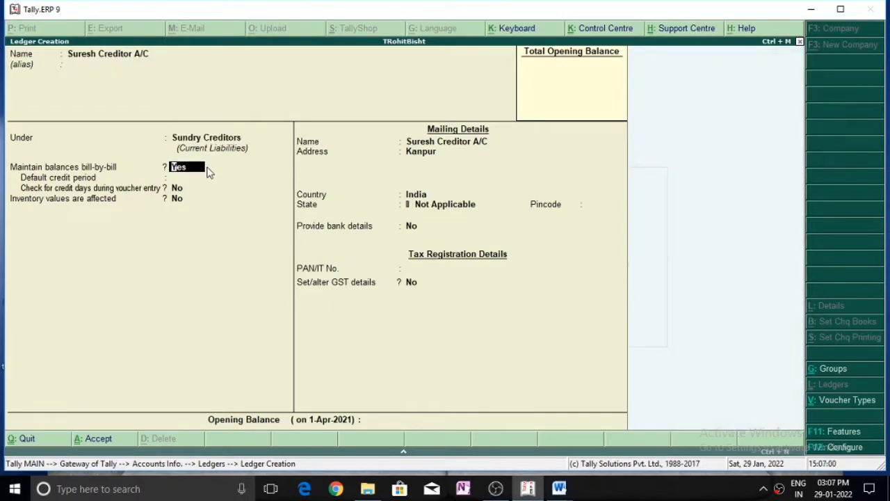
{"action": "key", "text": "Return"}
{"action": "key", "text": "Return"}
{"action": "key", "text": "Return"}
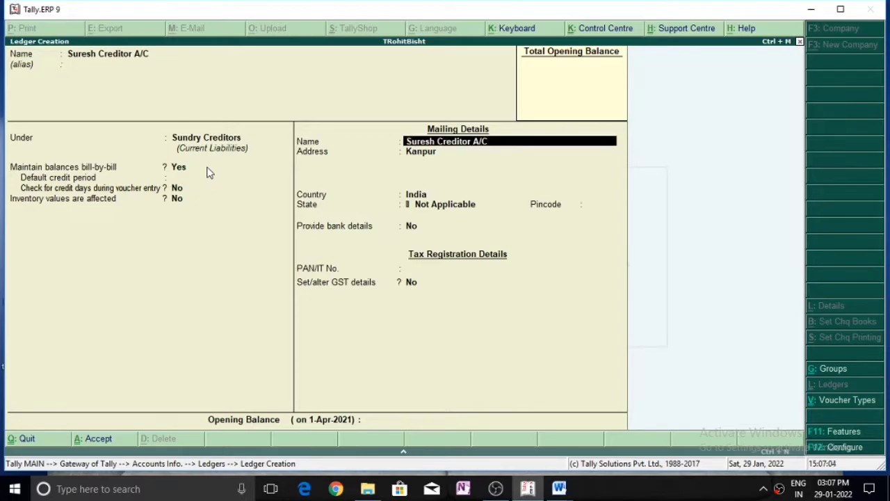
{"action": "key", "text": "Return"}
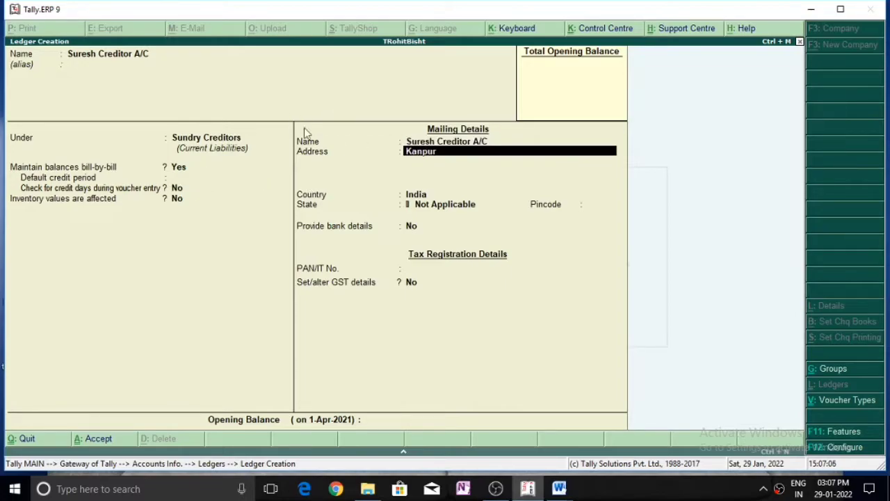
{"action": "key", "text": "Return"}
{"action": "key", "text": "Return"}
{"action": "key", "text": "Return"}
{"action": "key", "text": "Return"}
{"action": "key", "text": "Return"}
{"action": "key", "text": "Return"}
{"action": "key", "text": "Return"}
{"action": "key", "text": "Return"}
{"action": "key", "text": "Return"}
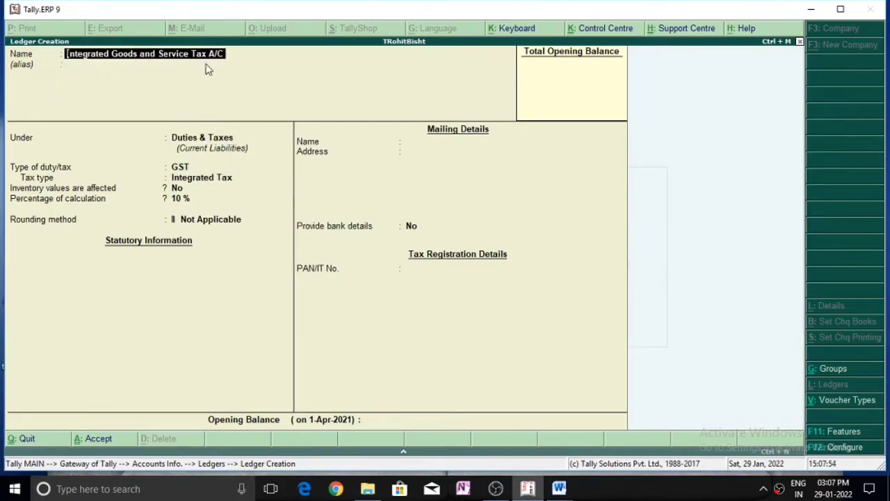
Save the IGST ledger under Duties & Taxes as GST Integrated Tax at 10 %, no rounding.
{"action": "key", "text": "Return"}
{"action": "key", "text": "Return"}
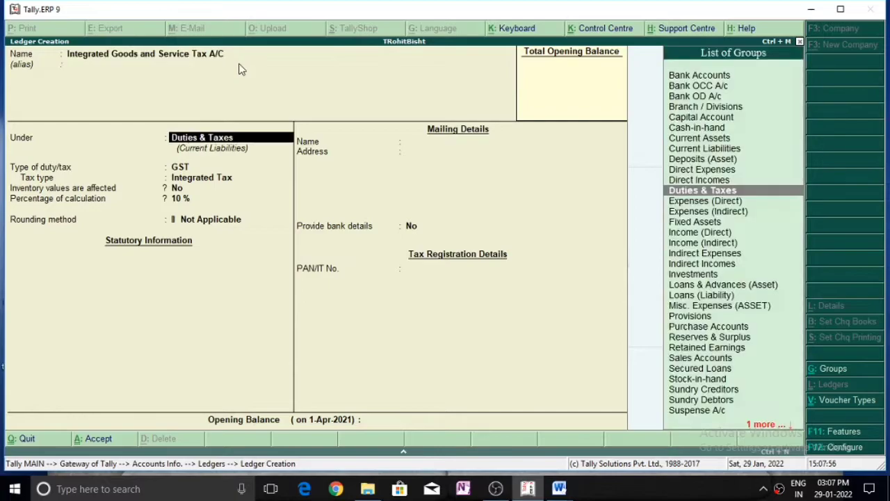
{"action": "key", "text": "Return"}
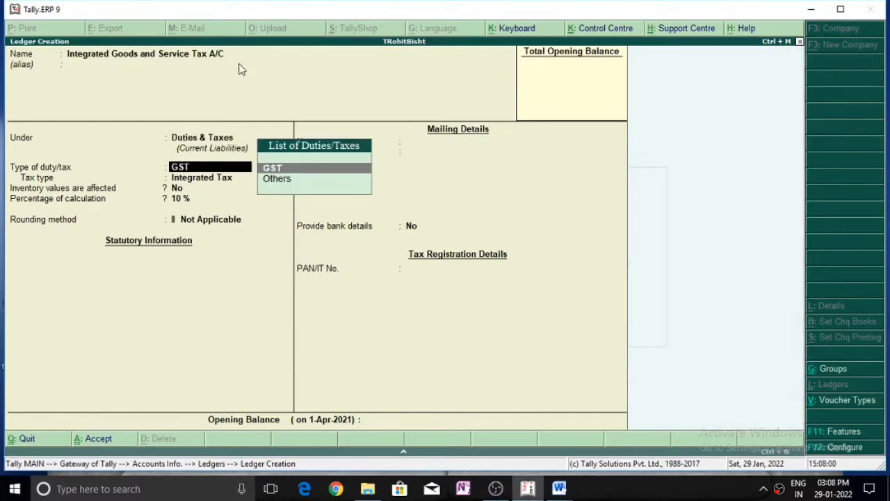
{"action": "key", "text": "Return"}
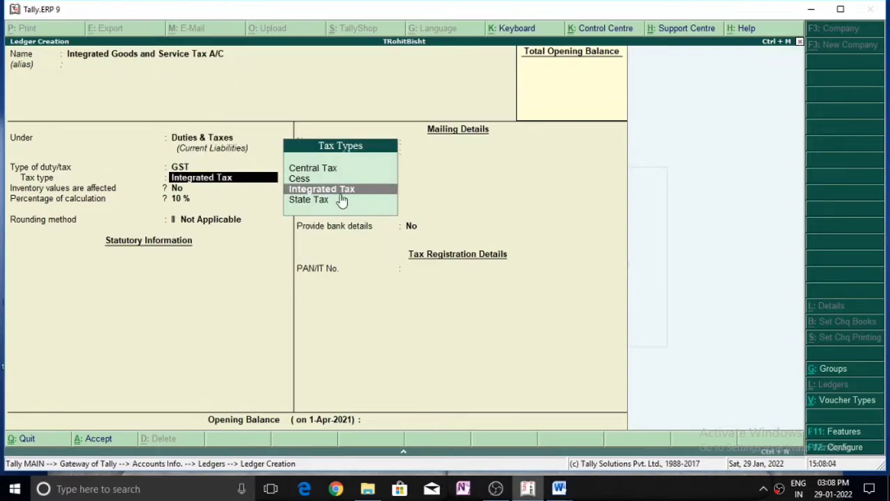
{"action": "key", "text": "Return"}
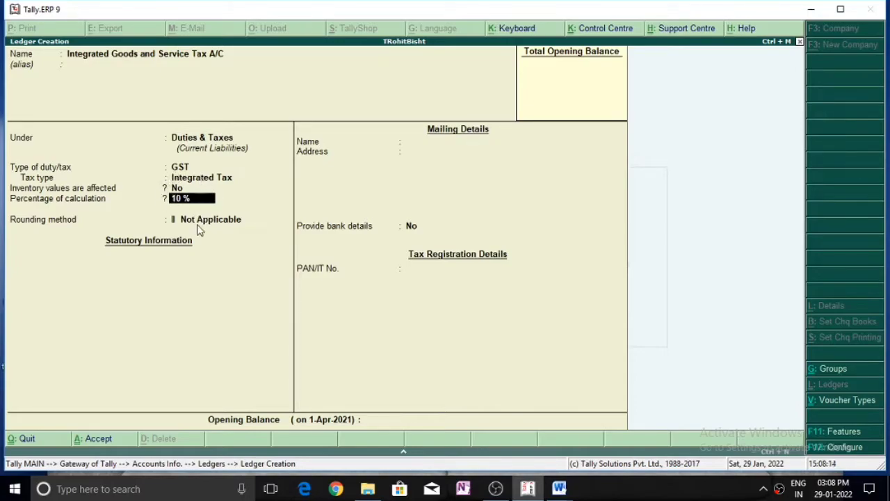
{"action": "key", "text": "Return"}
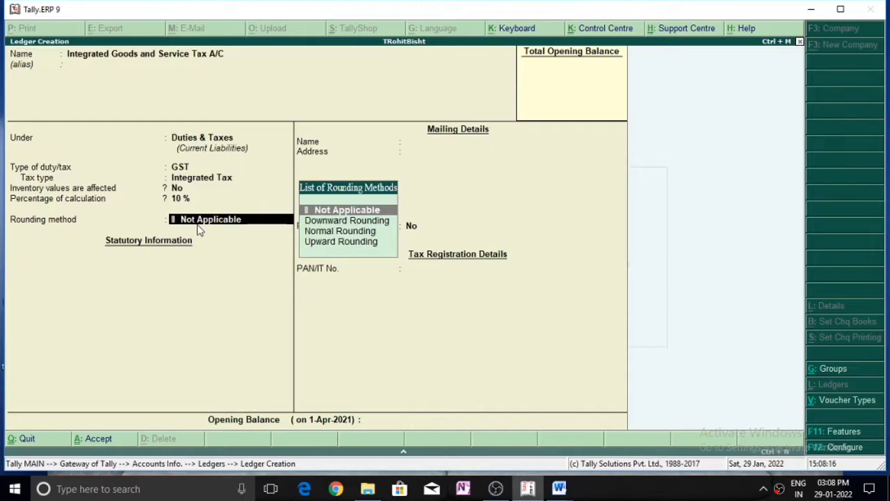
{"action": "key", "text": "Return"}
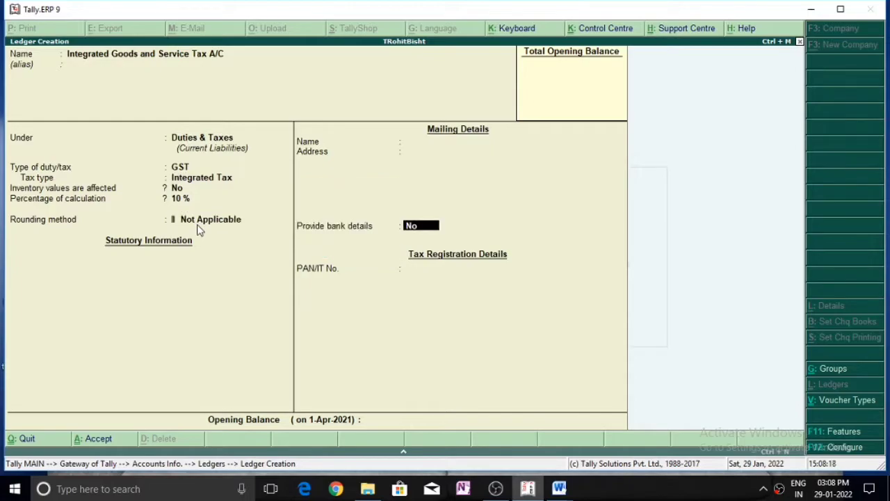
{"action": "key", "text": "Return"}
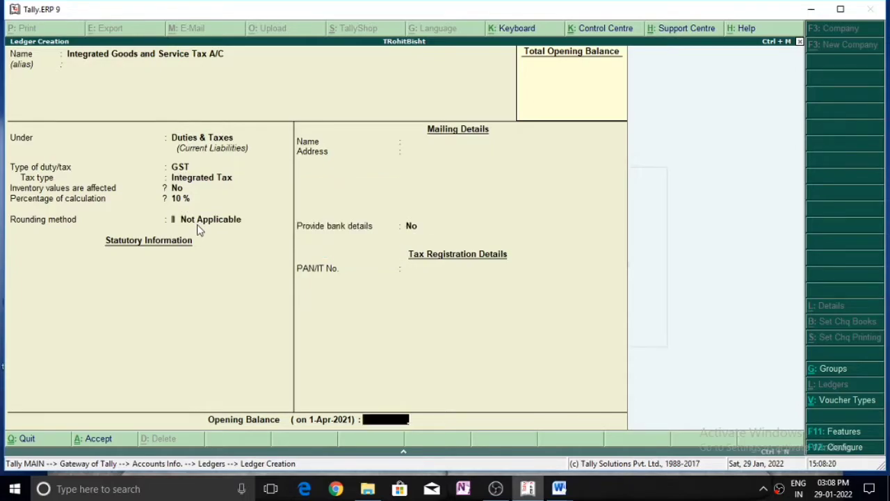
{"action": "key", "text": "Return"}
{"action": "left_click", "coordinate": [198, 223]}
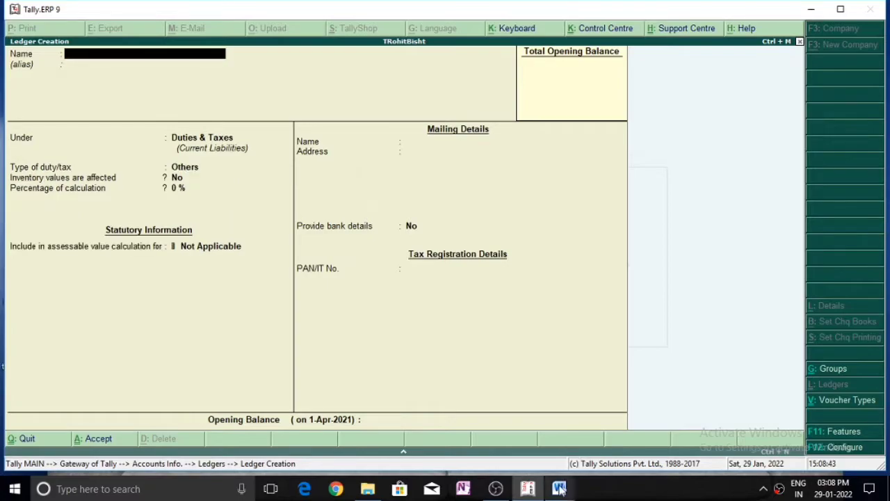
Check the ledger list in Word, then return to Tally and leave ledger creation.
{"action": "mouse_move", "coordinate": [562, 488]}
{"action": "left_click", "coordinate": [616, 449]}
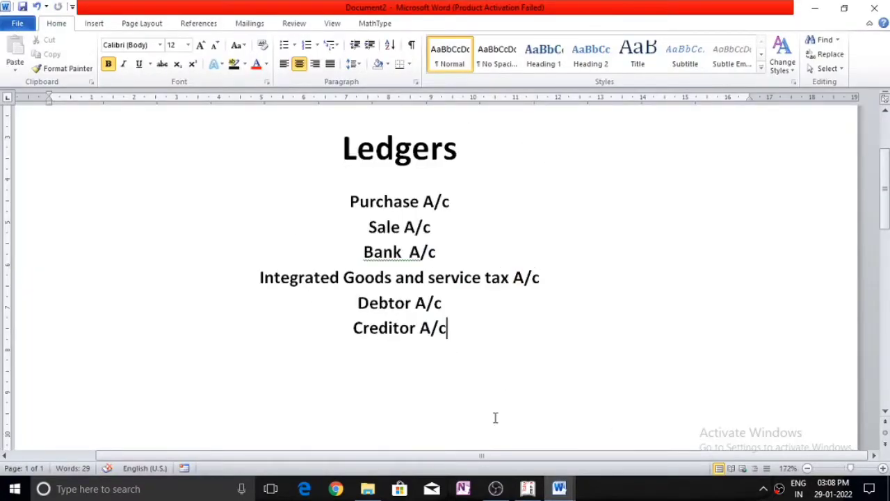
{"action": "left_click", "coordinate": [528, 489]}
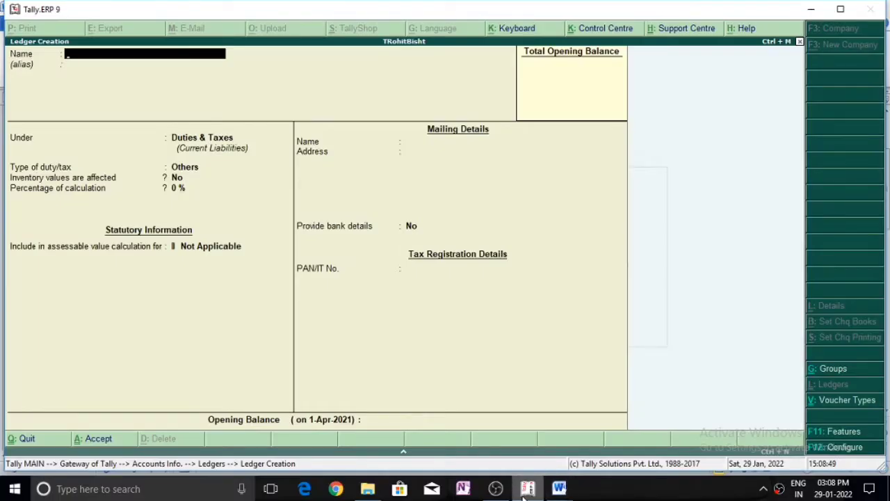
{"action": "key", "text": "Escape"}
Go from the ledgers menu to unit of measure creation under Inventory Info.
{"action": "key", "text": "y"}
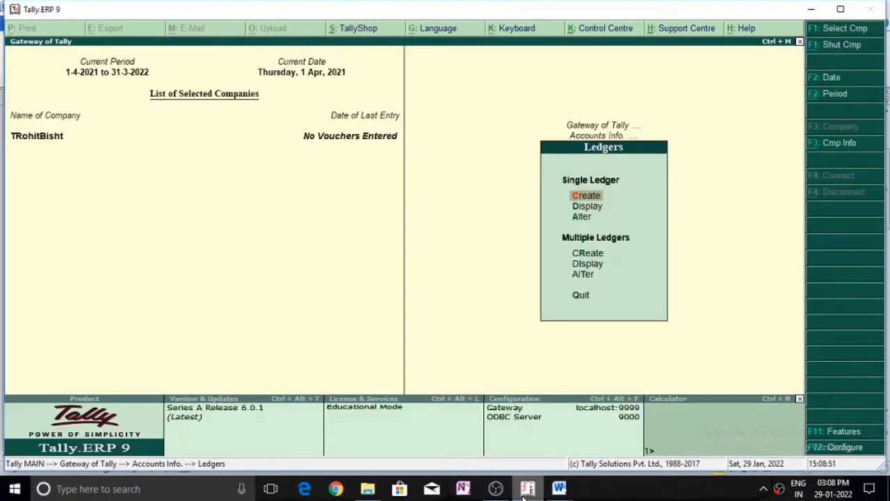
{"action": "key", "text": "Escape"}
{"action": "key", "text": "Escape"}
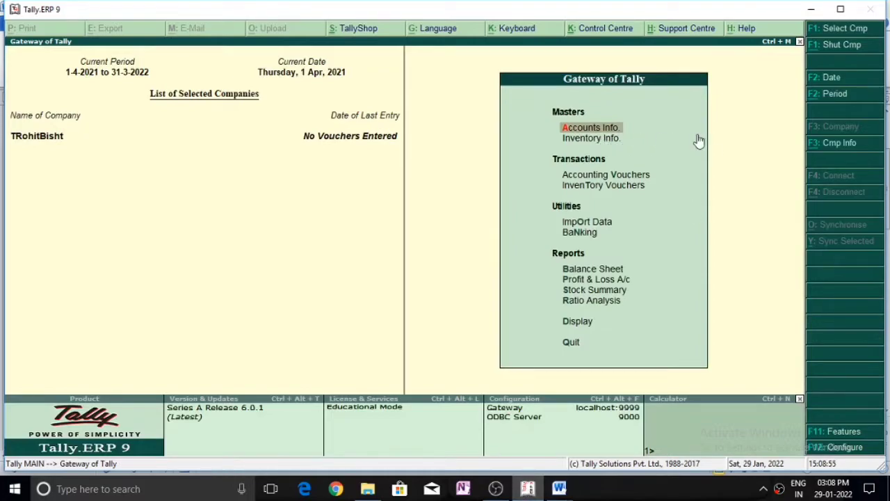
{"action": "key", "text": "Down"}
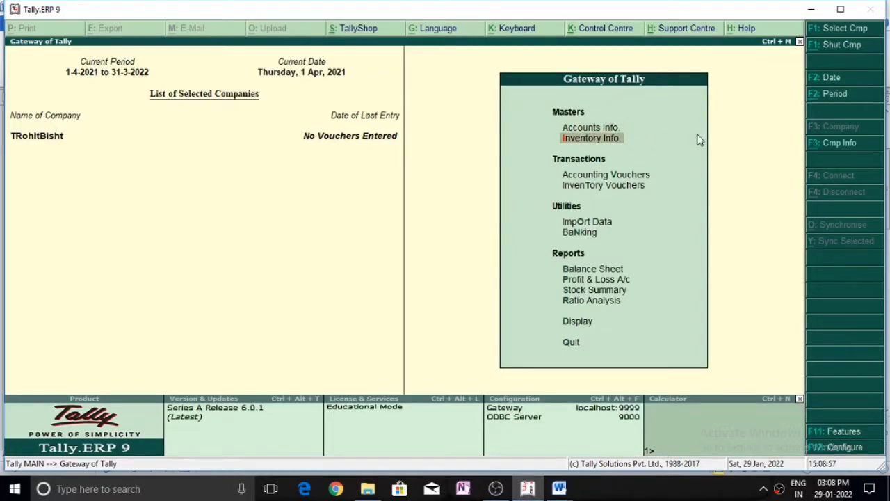
{"action": "key", "text": "Return"}
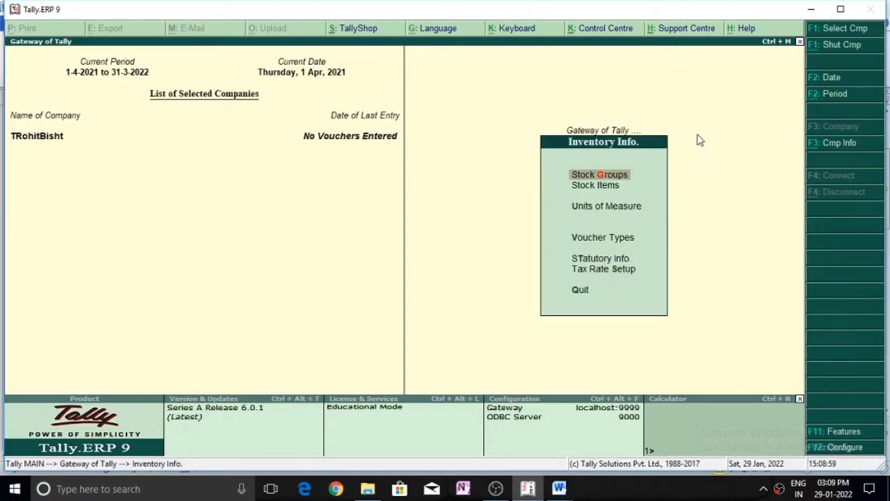
{"action": "key", "text": "Down"}
{"action": "key", "text": "Down"}
{"action": "key", "text": "Return"}
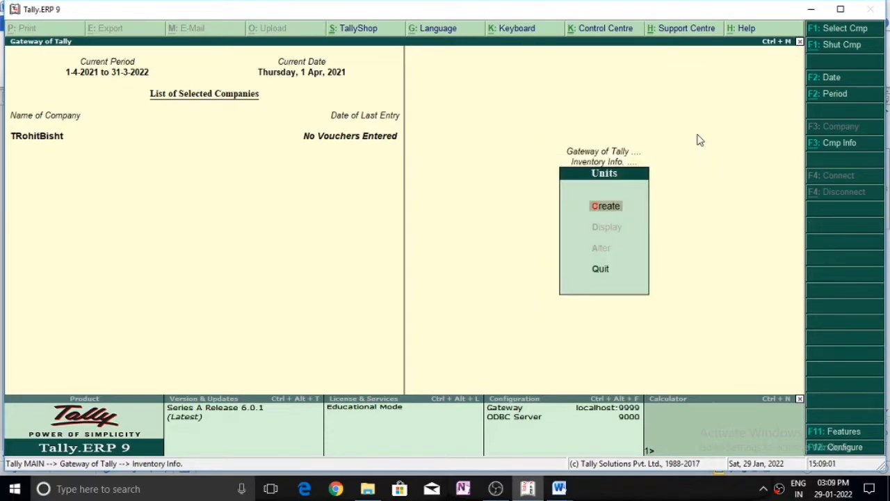
{"action": "key", "text": "Return"}
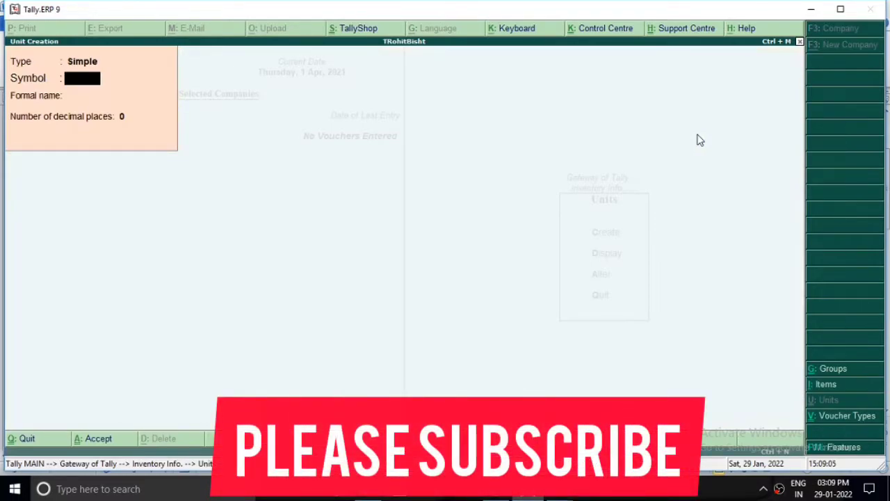
Create the simple unit pcs, formally named Pieces, with 0 decimal places.
{"action": "type", "text": "pcs"}
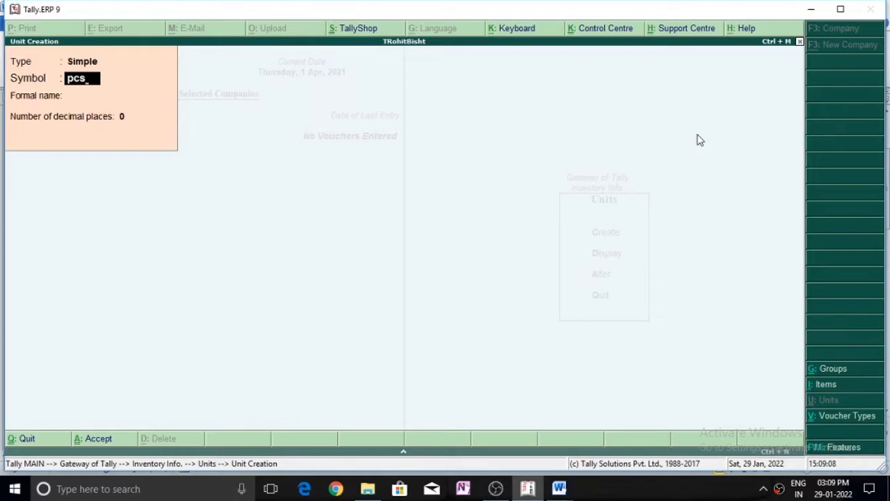
{"action": "key", "text": "Return"}
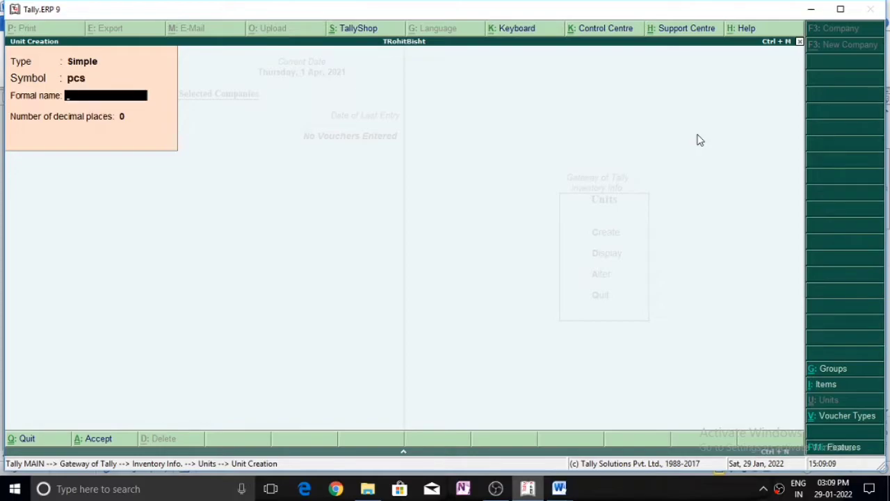
{"action": "type", "text": "Piecw"}
{"action": "key", "text": "BackSpace"}
{"action": "type", "text": "es"}
{"action": "key", "text": "Return"}
{"action": "key", "text": "Return"}
{"action": "key", "text": "Return"}
{"action": "key", "text": "Escape"}
{"action": "key", "text": "Return"}
{"action": "key", "text": "Escape"}
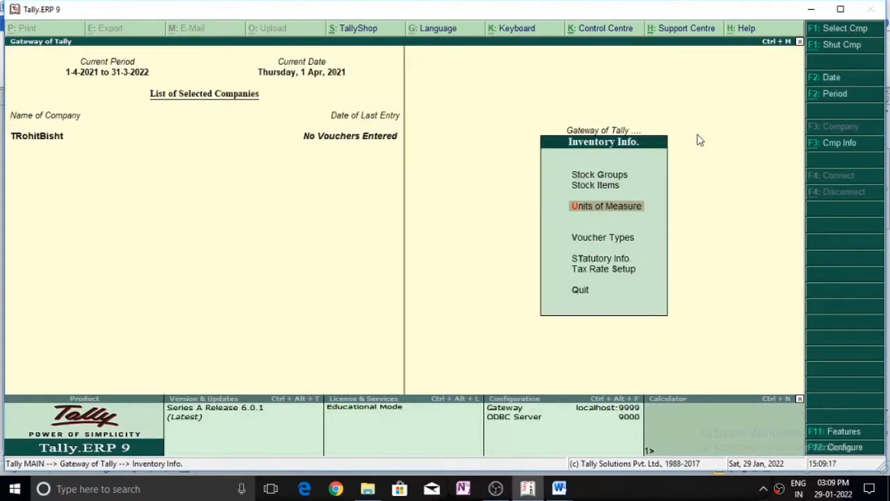
{"action": "key", "text": "Up"}
Start a new stock item named Mobile measured in pcs.
{"action": "key", "text": "Return"}
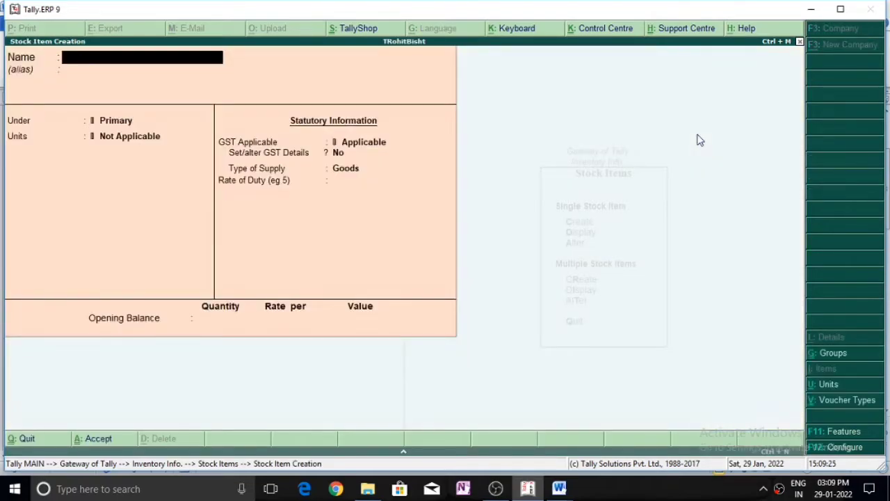
{"action": "type", "text": "Mobile"}
{"action": "key", "text": "Return"}
{"action": "key", "text": "Return"}
{"action": "key", "text": "Return"}
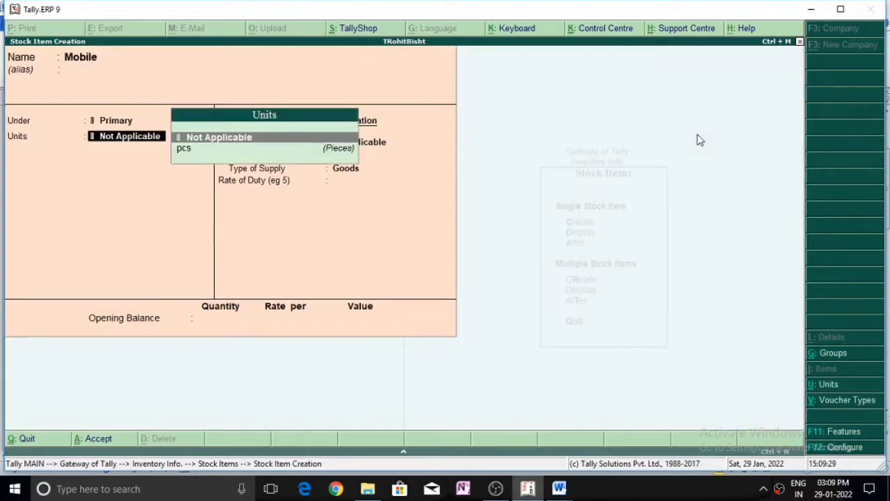
{"action": "key", "text": "Down"}
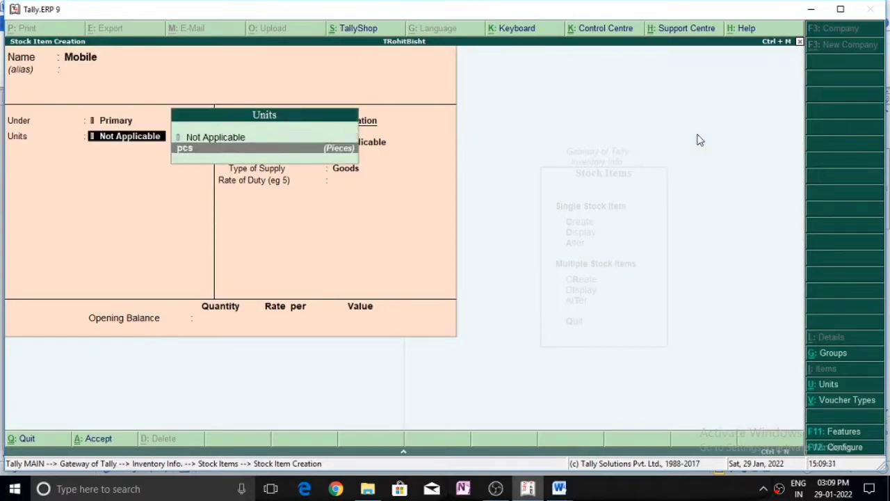
{"action": "key", "text": "Return"}
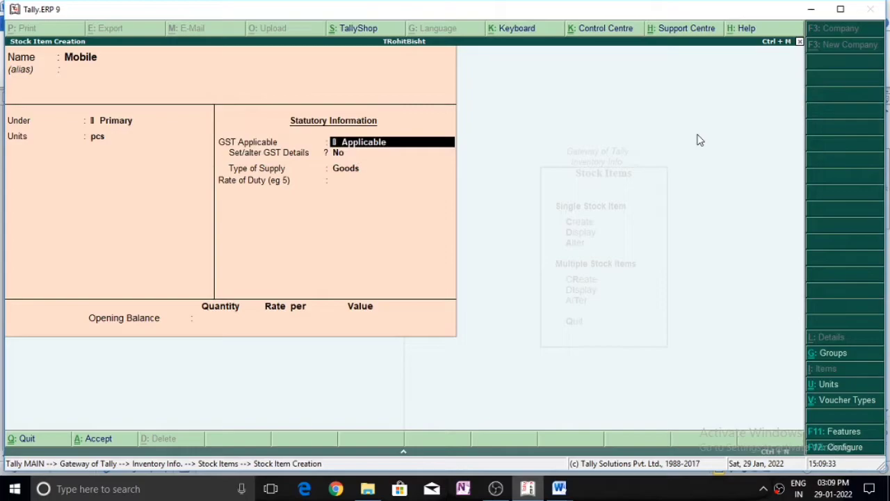
Keep GST applicable for Goods, enter rate 0, save Mobile and return to Inventory Info.
{"action": "key", "text": "Return"}
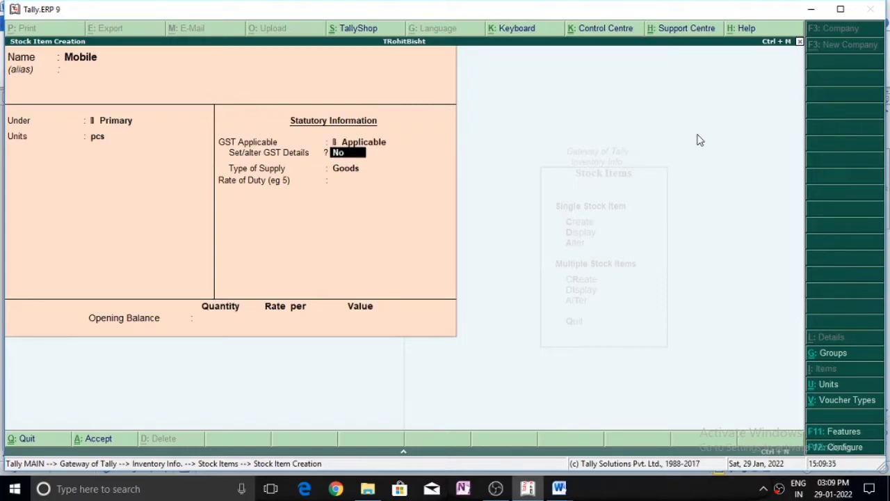
{"action": "key", "text": "Return"}
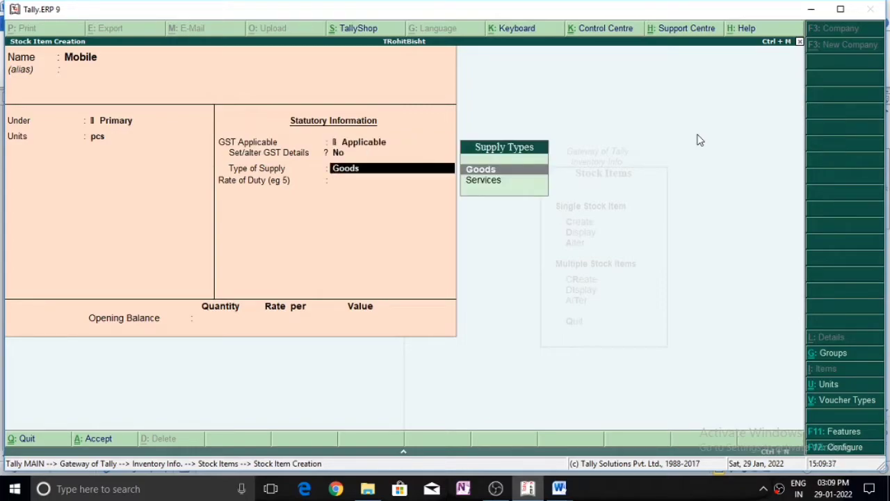
{"action": "key", "text": "Return"}
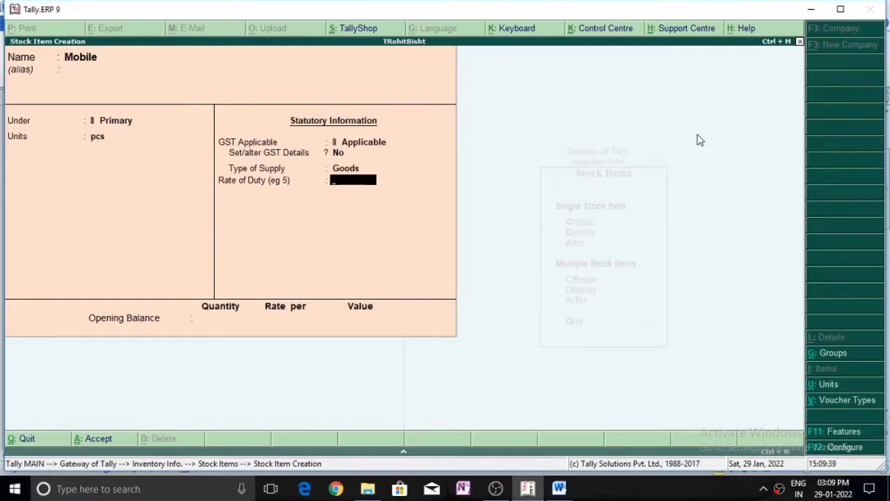
{"action": "type", "text": "0"}
{"action": "key", "text": "Return"}
{"action": "key", "text": "Return"}
{"action": "key", "text": "Return"}
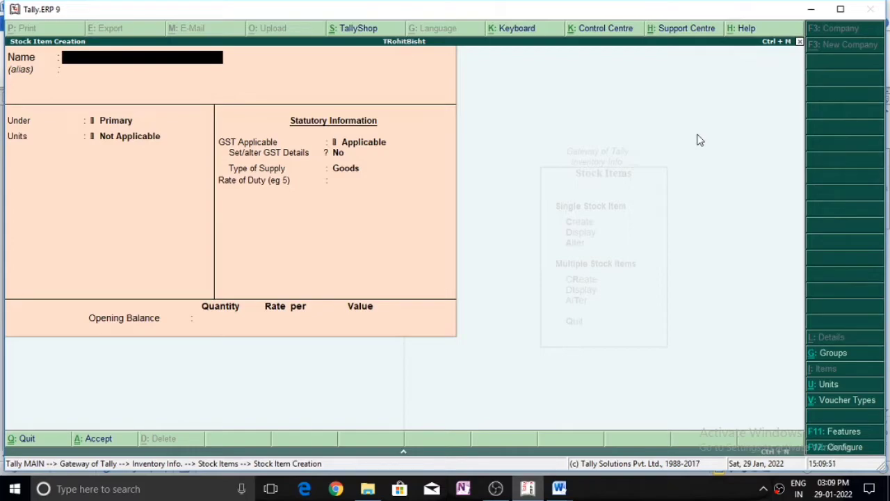
{"action": "key", "text": "Escape"}
{"action": "key", "text": "Return"}
{"action": "key", "text": "Escape"}
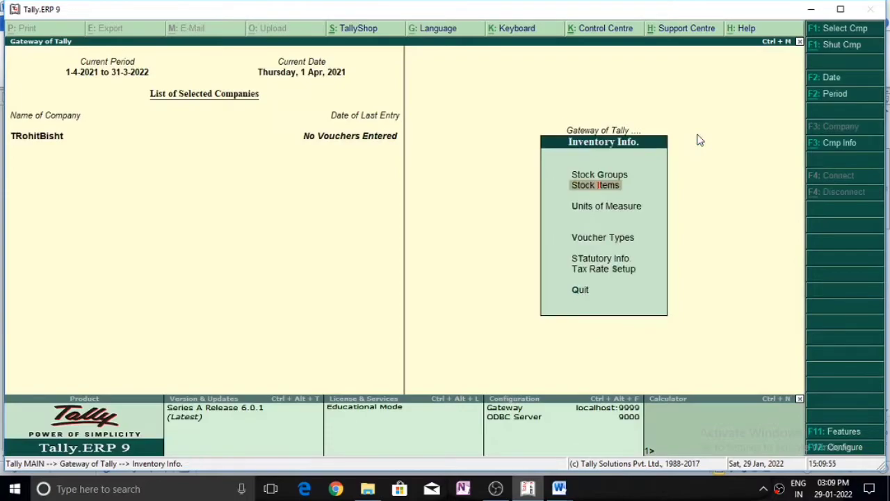
Open Accounting Vouchers from the Gateway of Tally and maximize the Tally window.
{"action": "key", "text": "Escape"}
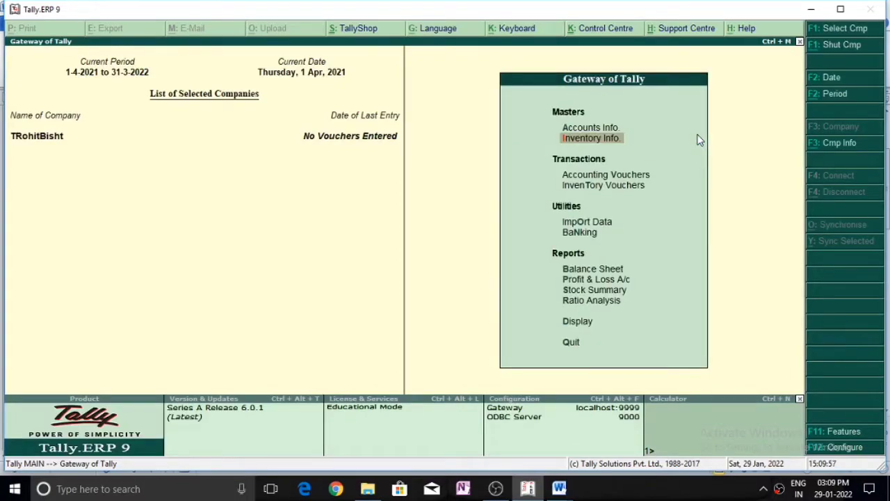
{"action": "key", "text": "Down"}
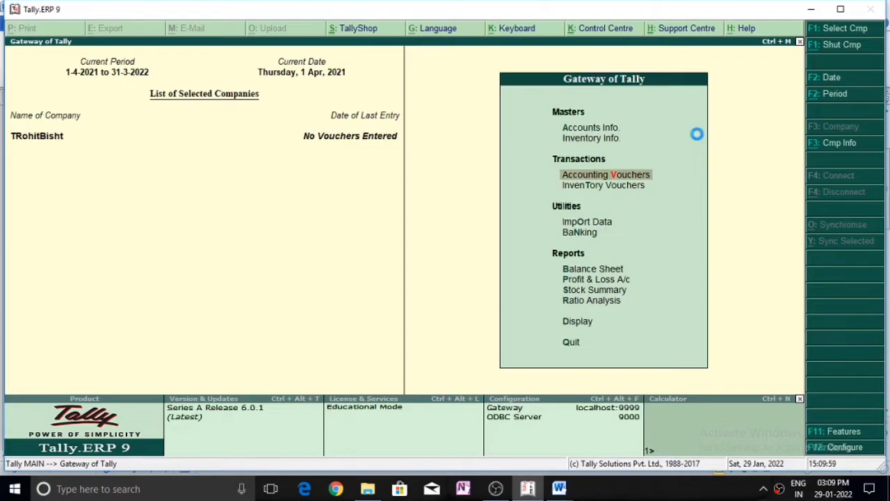
{"action": "key", "text": "Return"}
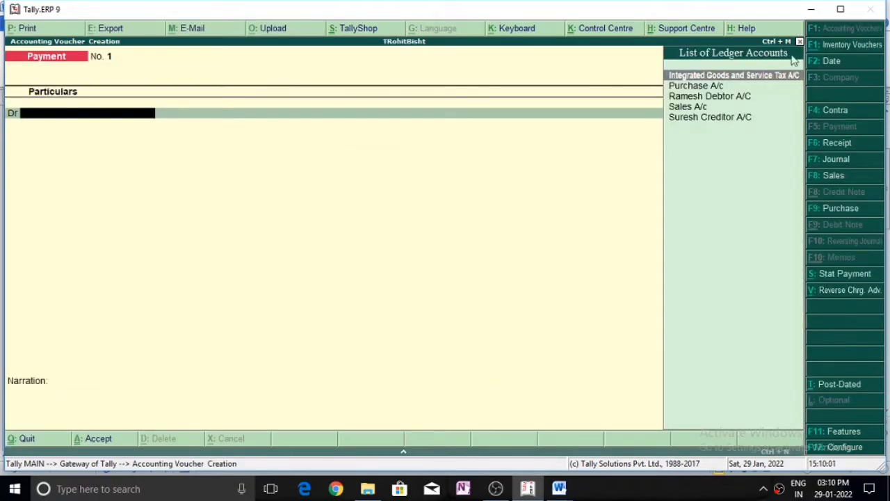
{"action": "left_click", "coordinate": [840, 9]}
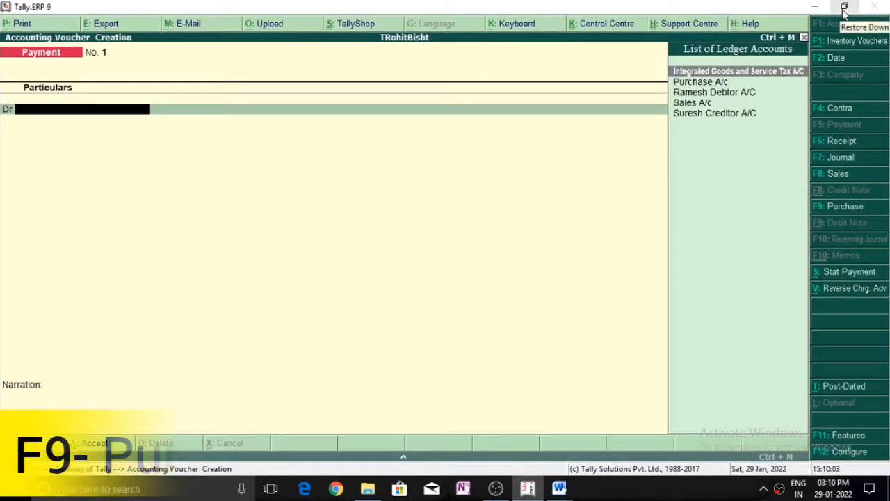
Start a Purchase voucher dated 1-Apr-2021 with the supplier invoice number, moving toward the creditor ledger.
{"action": "key", "text": "F9"}
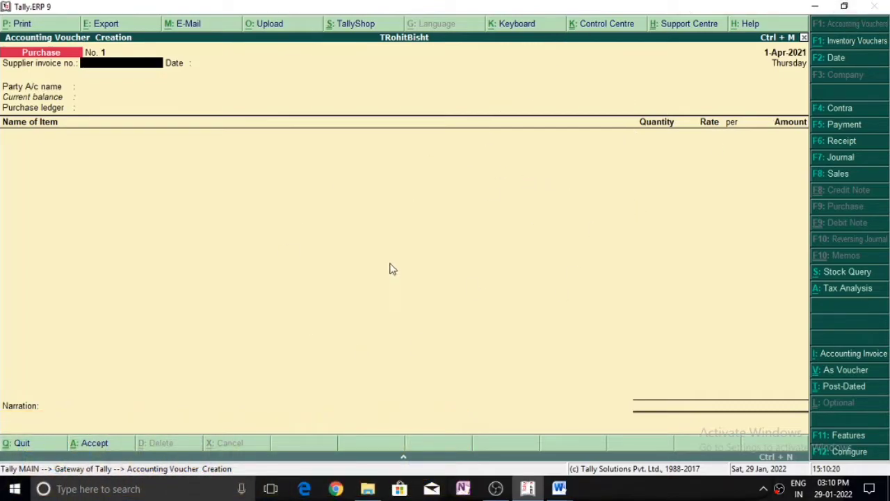
{"action": "type", "text": "79979"}
{"action": "key", "text": "Return"}
{"action": "key", "text": "Return"}
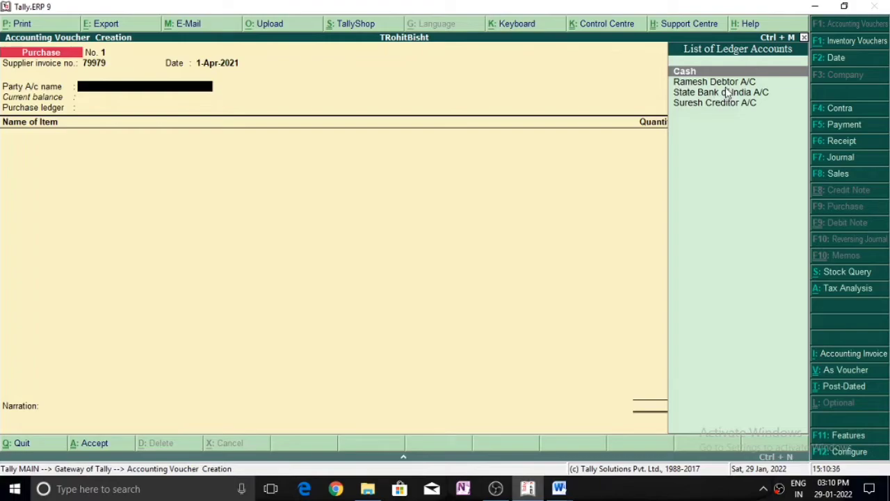
{"action": "key", "text": "Down"}
{"action": "key", "text": "Down"}
{"action": "key", "text": "Down"}
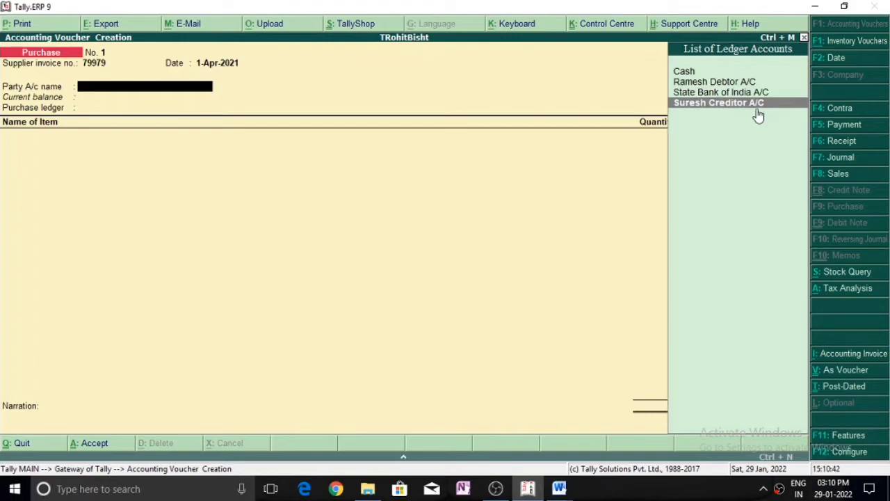
Take the creditor as party, keep its details and State Not Applicable, and choose Purchase A/c.
{"action": "key", "text": "Return"}
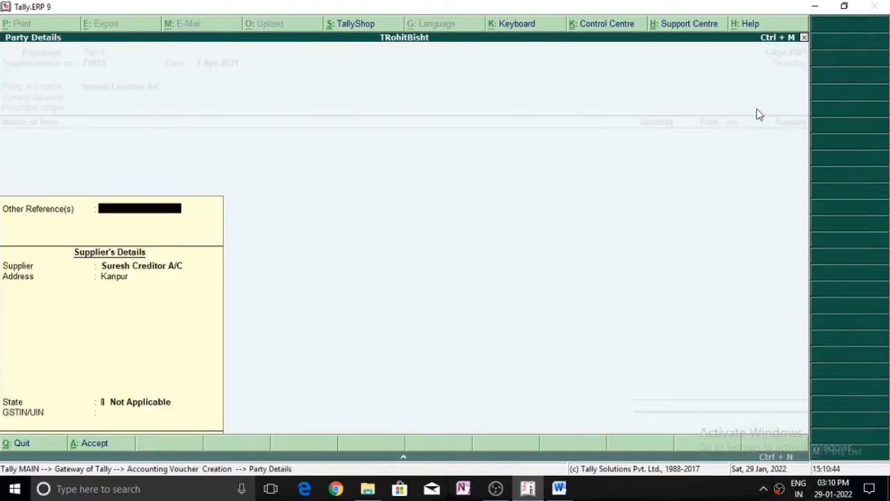
{"action": "key", "text": "Return"}
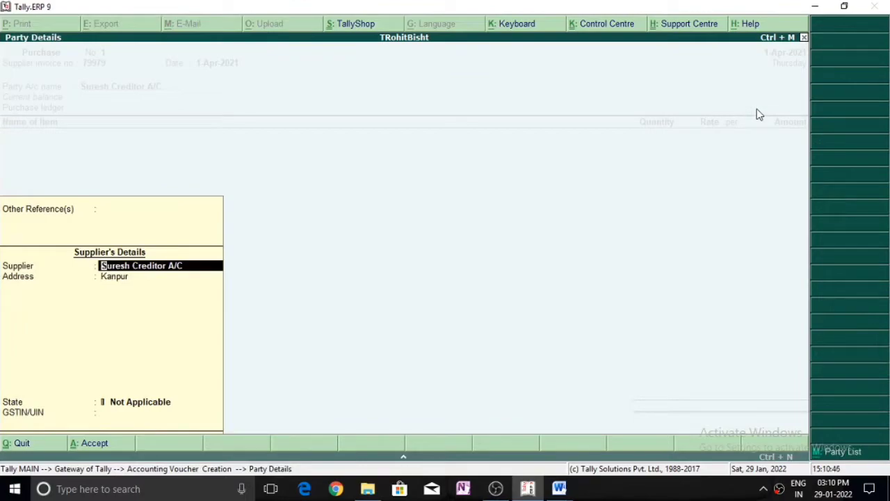
{"action": "key", "text": "Return"}
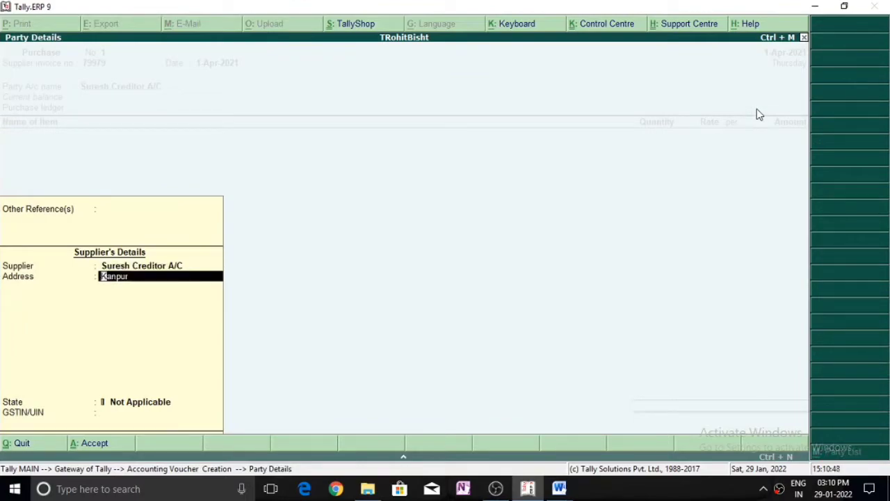
{"action": "key", "text": "Return"}
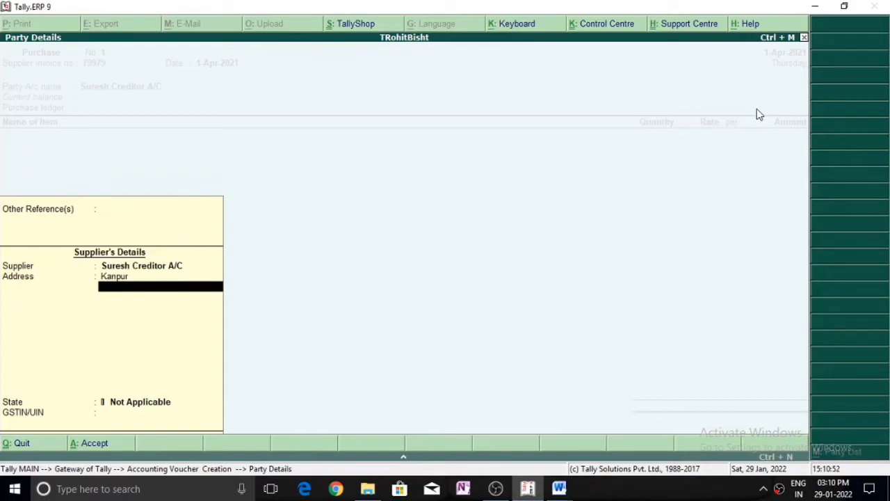
{"action": "key", "text": "Return"}
{"action": "key", "text": "Return"}
{"action": "key", "text": "Return"}
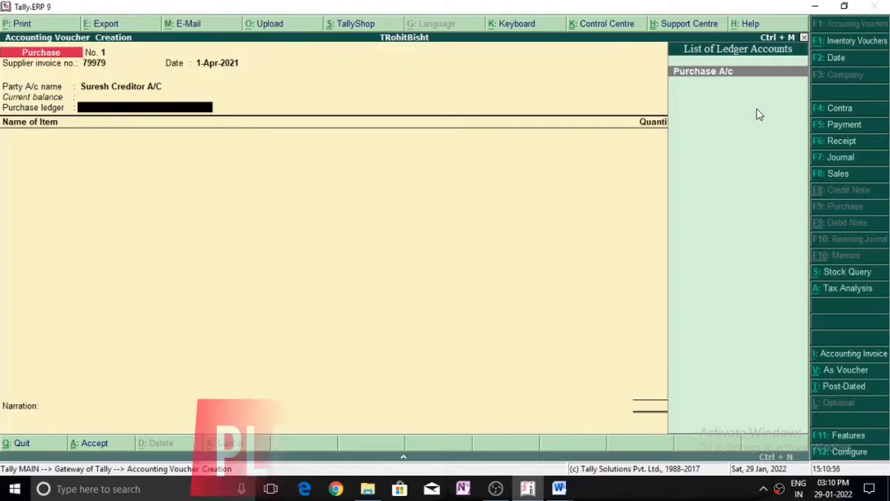
{"action": "key", "text": "Return"}
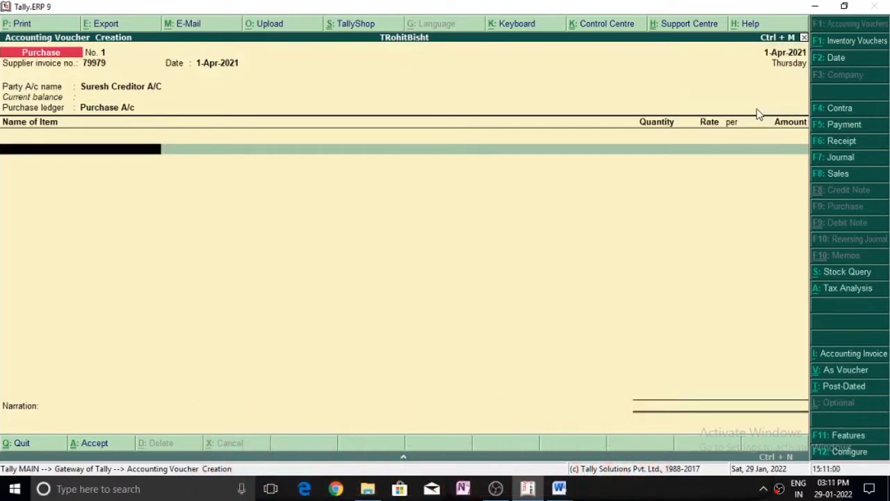
Add 10 Mobile at 10,000.00 each to the purchase voucher.
{"action": "type", "text": "M"}
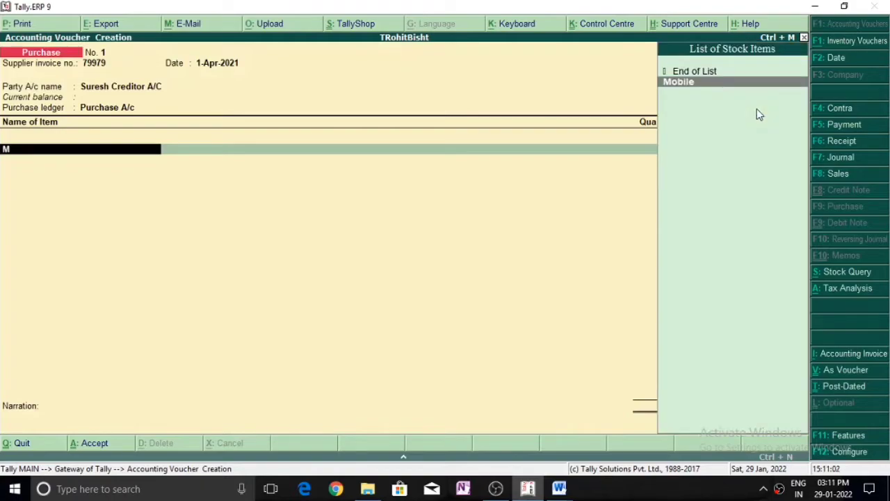
{"action": "key", "text": "Return"}
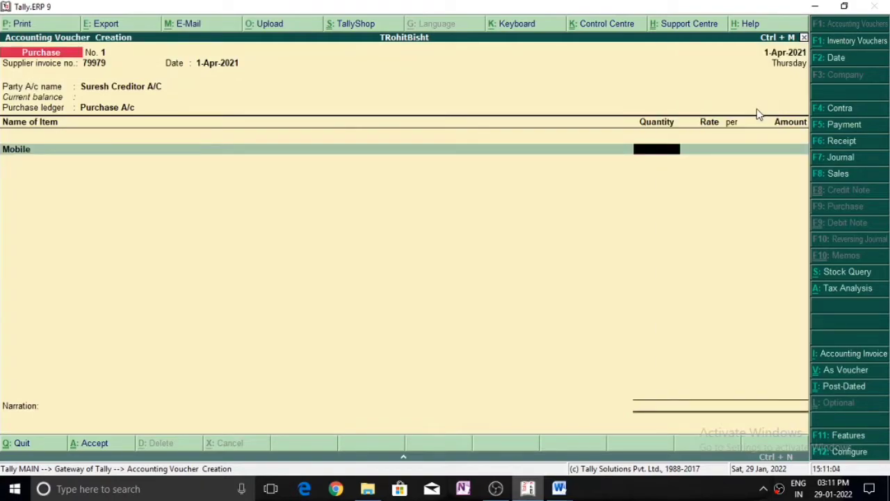
{"action": "type", "text": "10"}
{"action": "key", "text": "Return"}
{"action": "type", "text": "1"}
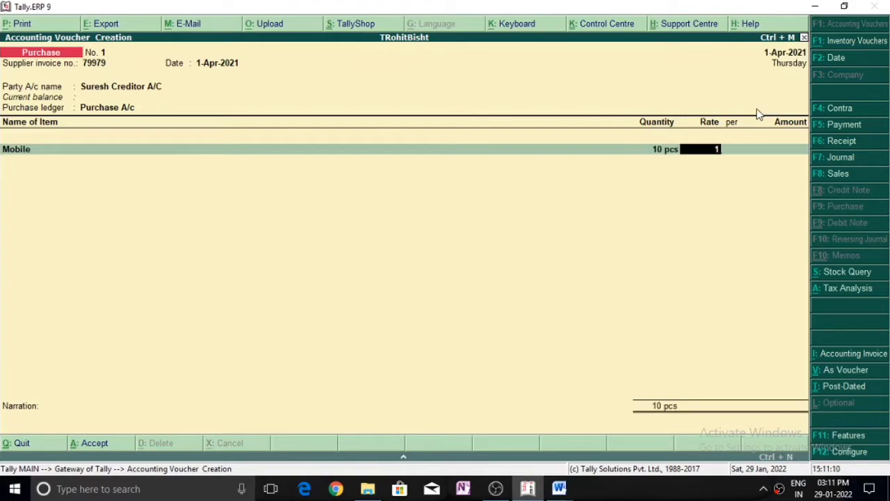
{"action": "type", "text": "0000"}
{"action": "key", "text": "Return"}
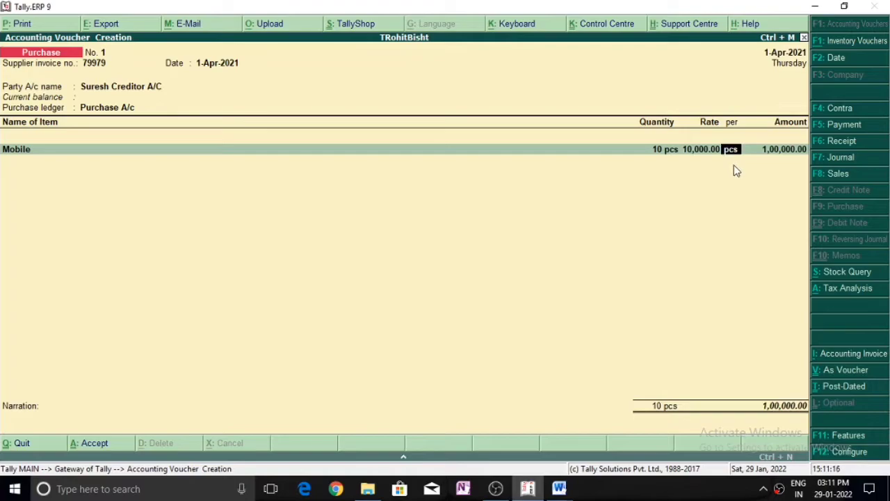
{"action": "key", "text": "Return"}
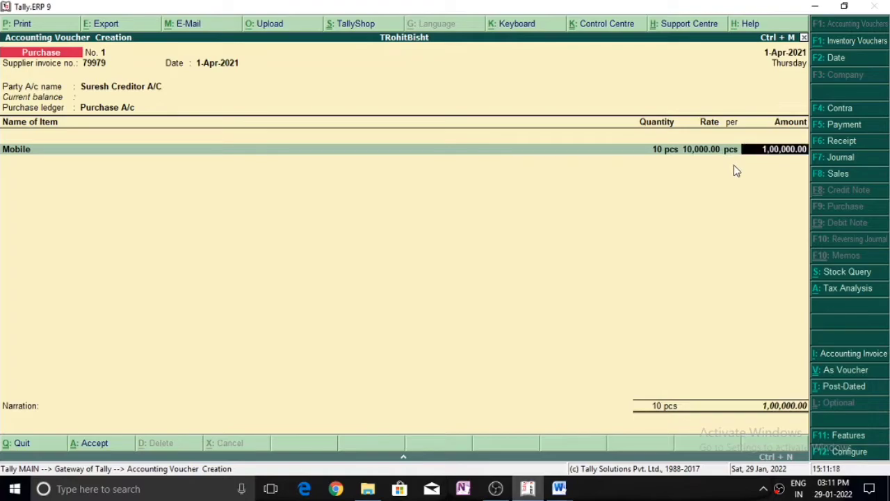
{"action": "key", "text": "Return"}
{"action": "key", "text": "Return"}
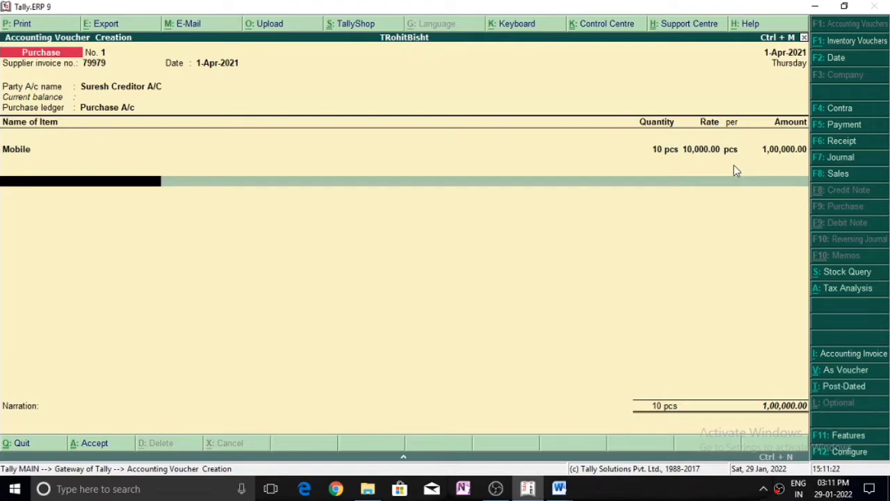
Add 10% Integrated Goods and Service Tax A/C of 10,000.00, totalling 1,10,000.00.
{"action": "type", "text": "I"}
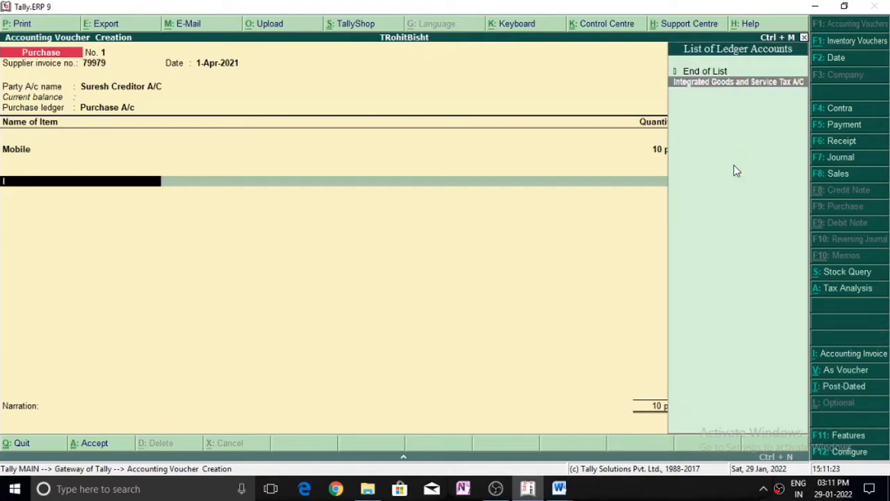
{"action": "left_click", "coordinate": [781, 83]}
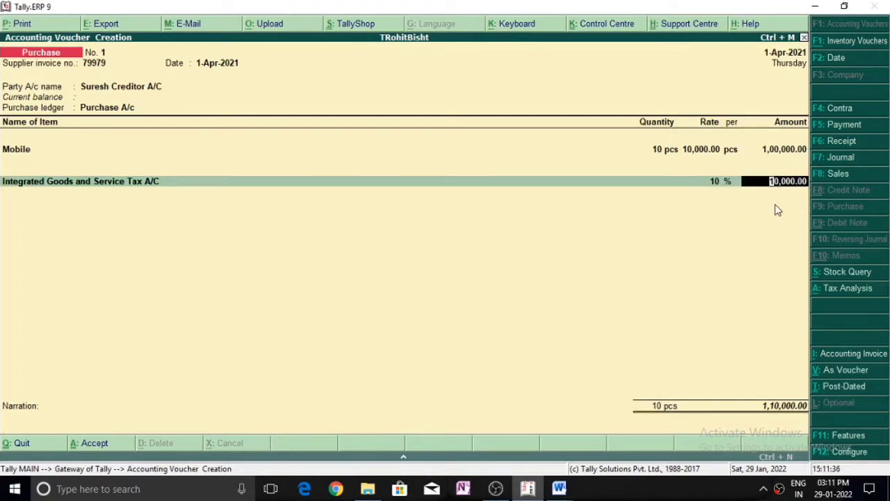
{"action": "key", "text": "Return"}
{"action": "key", "text": "Return"}
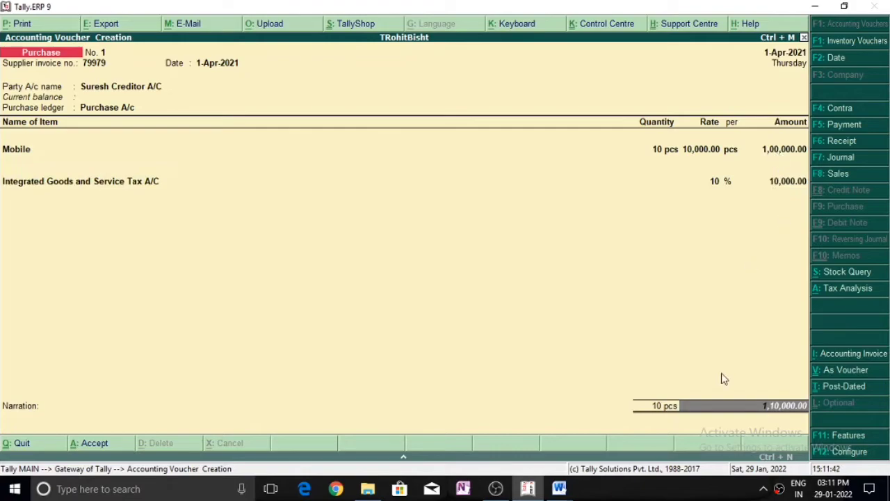
Enter the narration 'Being Mobile purchased and IGST Paid' and save the purchase voucher.
{"action": "key", "text": "Return"}
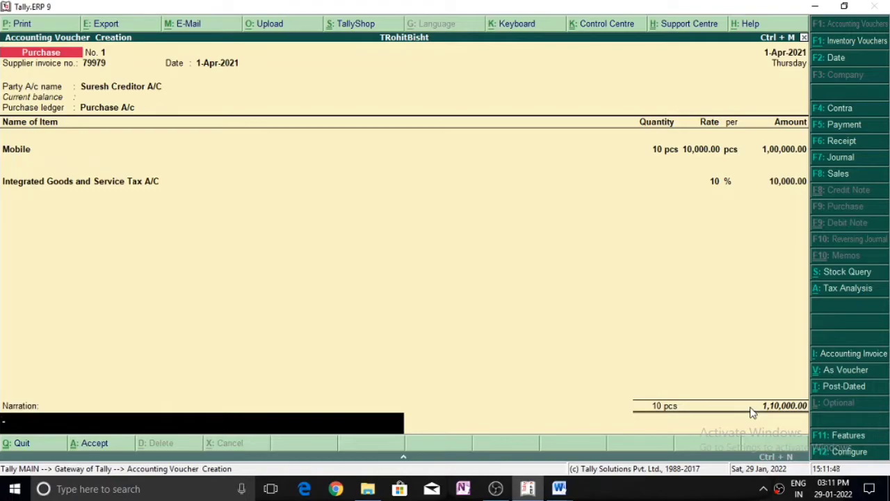
{"action": "type", "text": "Being Mobile purchased and IGST Paid"}
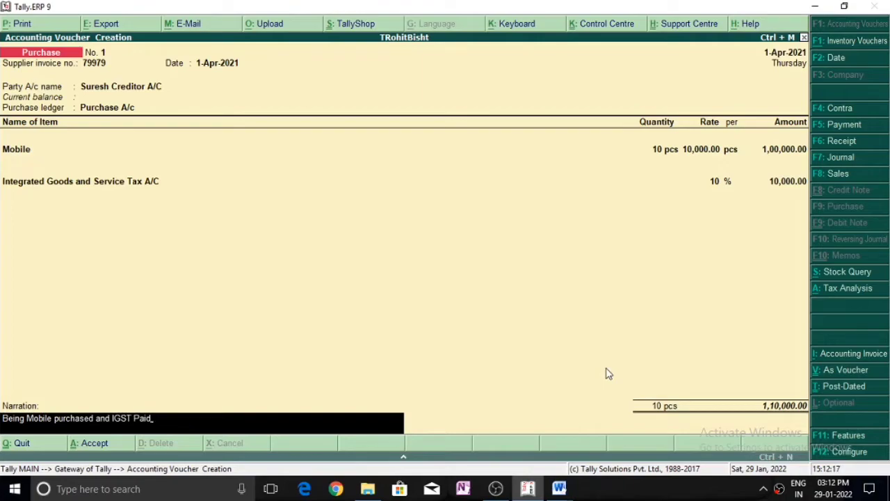
{"action": "key", "text": "Return"}
{"action": "key", "text": "Return"}
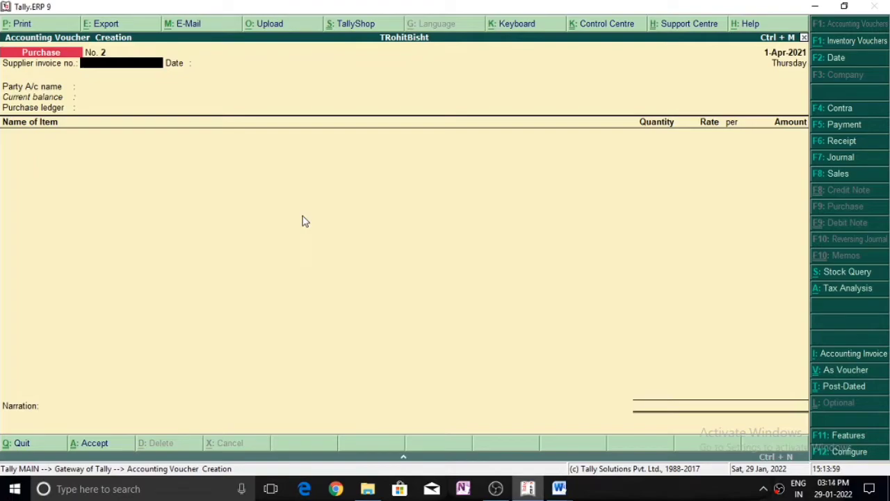
Begin Sales voucher No. 1 with its reference number, the debtor's ledger as party and Agra details kept.
{"action": "key", "text": "F8"}
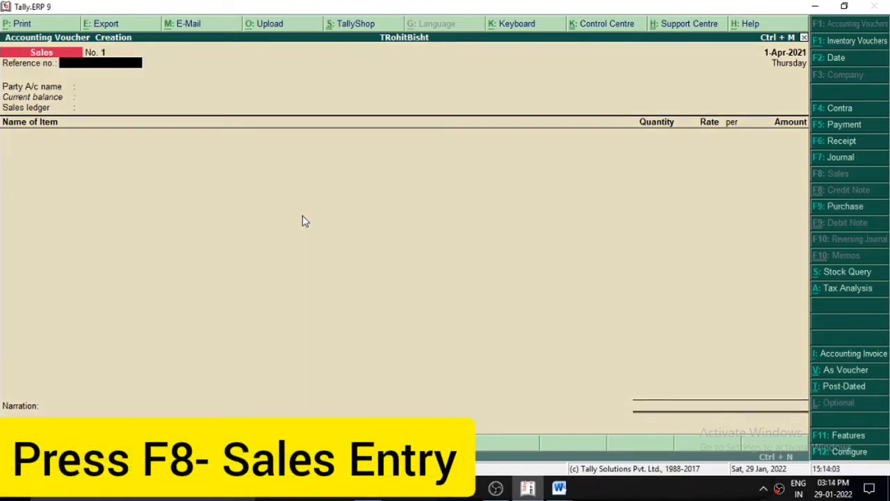
{"action": "type", "text": "9798"}
{"action": "key", "text": "Return"}
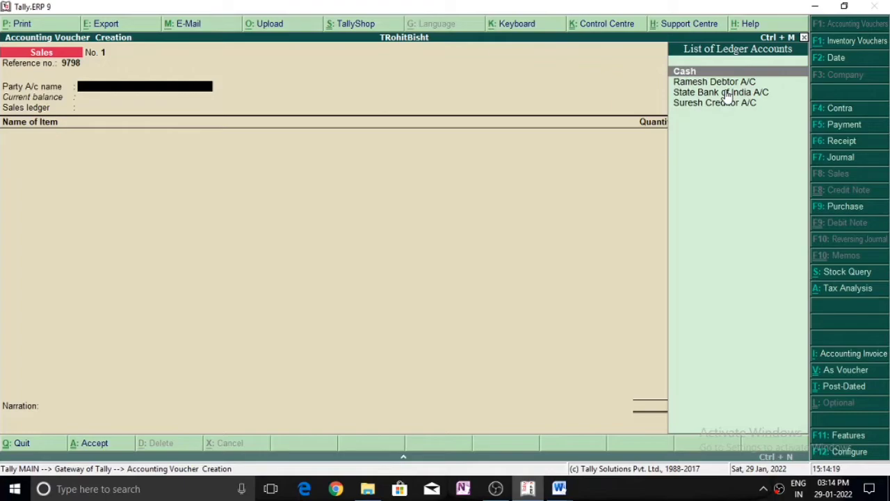
{"action": "key", "text": "Down"}
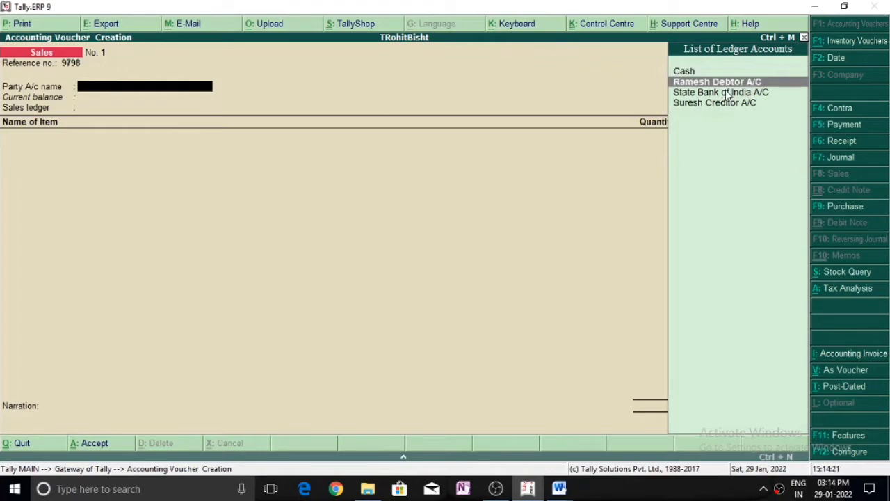
{"action": "key", "text": "Return"}
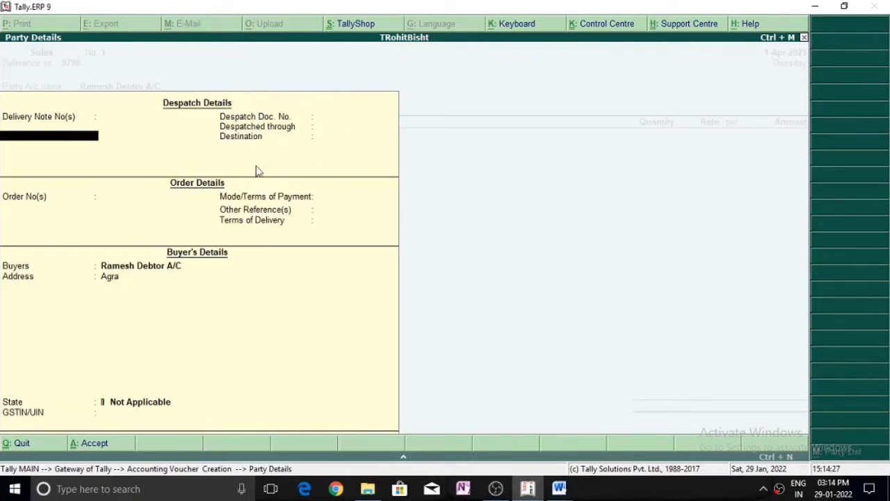
{"action": "key", "text": "Return"}
{"action": "key", "text": "Return"}
{"action": "key", "text": "Return"}
{"action": "key", "text": "Return"}
{"action": "key", "text": "Return"}
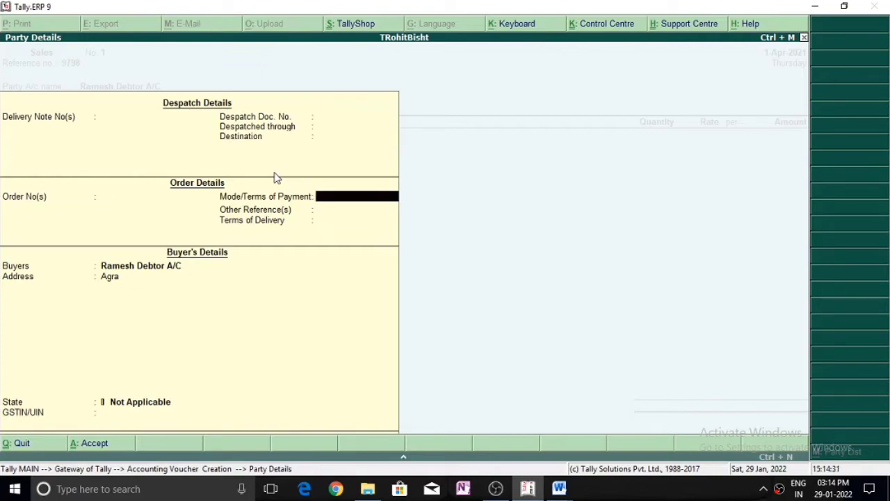
{"action": "key", "text": "Return"}
{"action": "key", "text": "Return"}
{"action": "key", "text": "Return"}
{"action": "key", "text": "Return"}
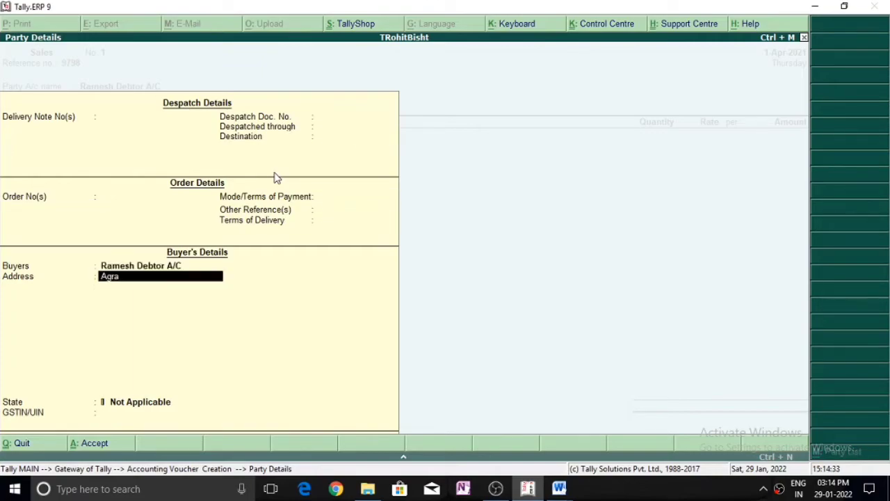
{"action": "key", "text": "Return"}
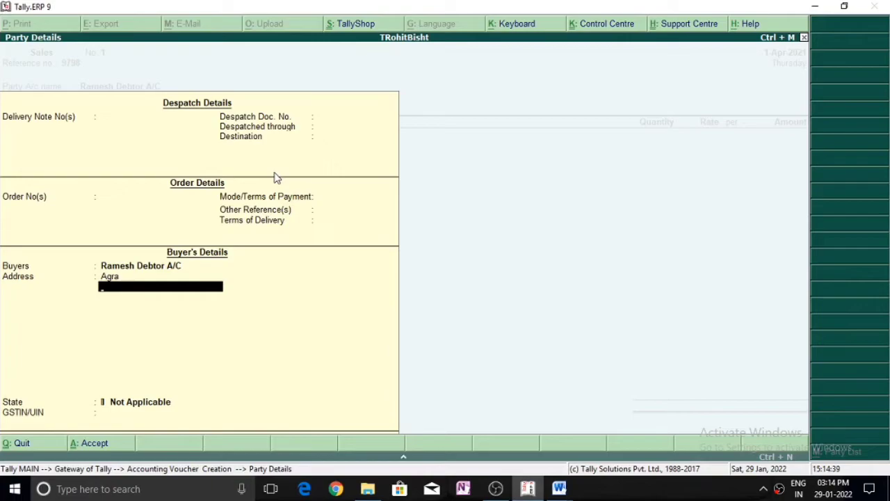
{"action": "key", "text": "Return"}
{"action": "key", "text": "Return"}
{"action": "key", "text": "Return"}
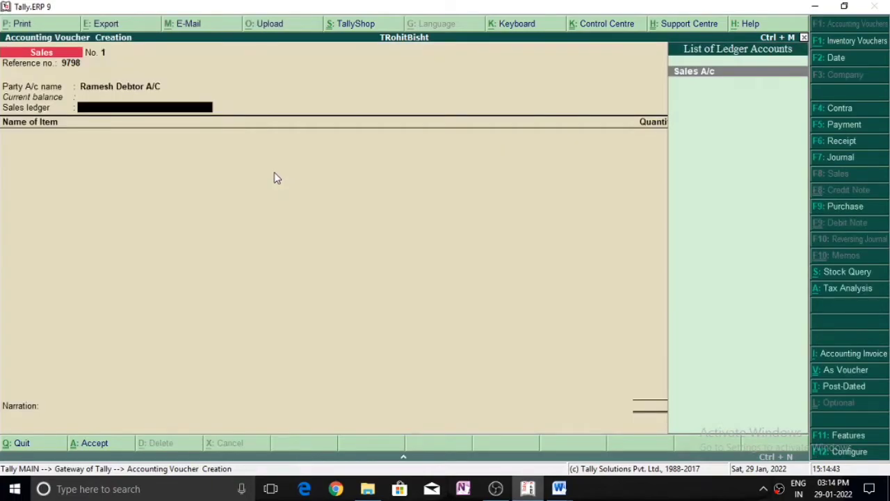
Through Sales A/c, enter 10 Mobile at 15,000.00 each for 1,50,000.00.
{"action": "key", "text": "Return"}
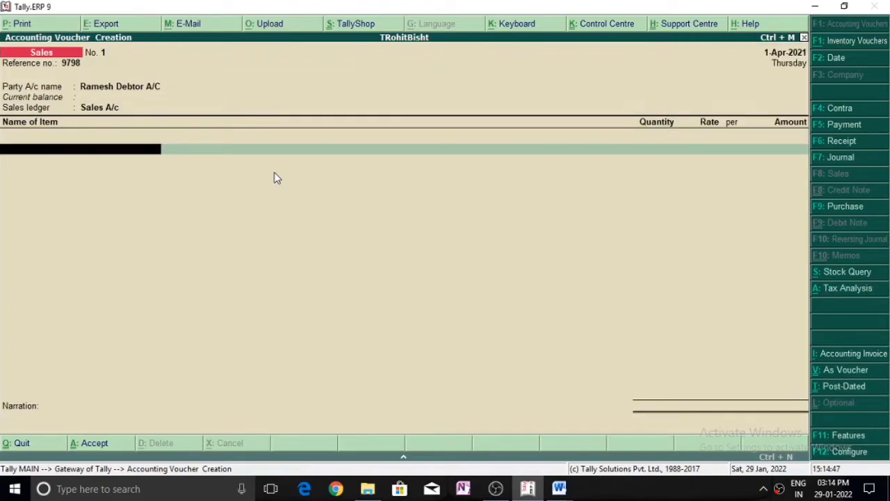
{"action": "type", "text": "M"}
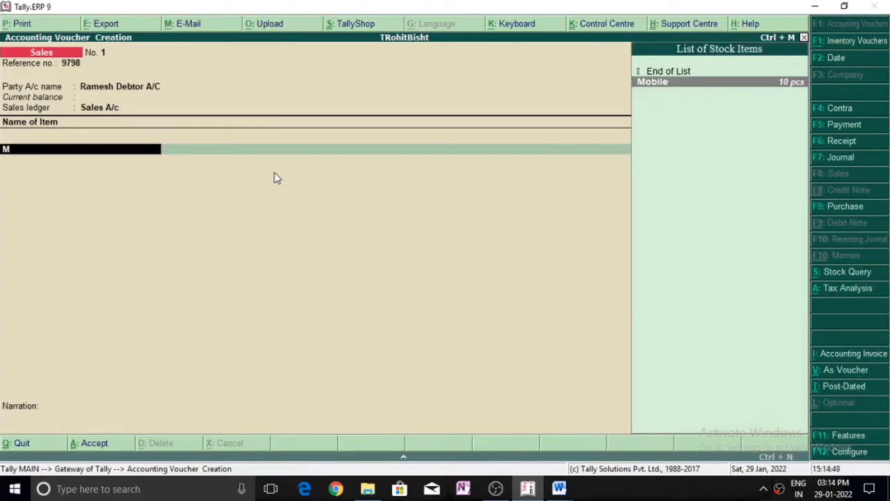
{"action": "key", "text": "Return"}
{"action": "type", "text": "10"}
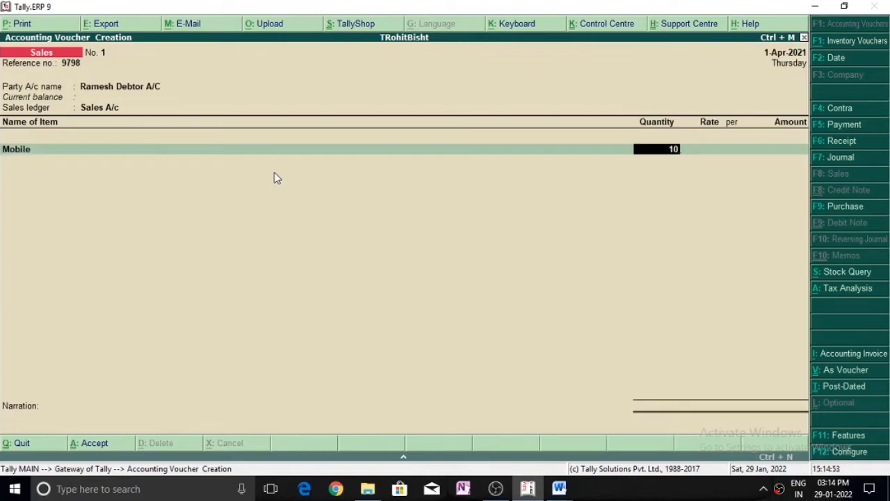
{"action": "key", "text": "Return"}
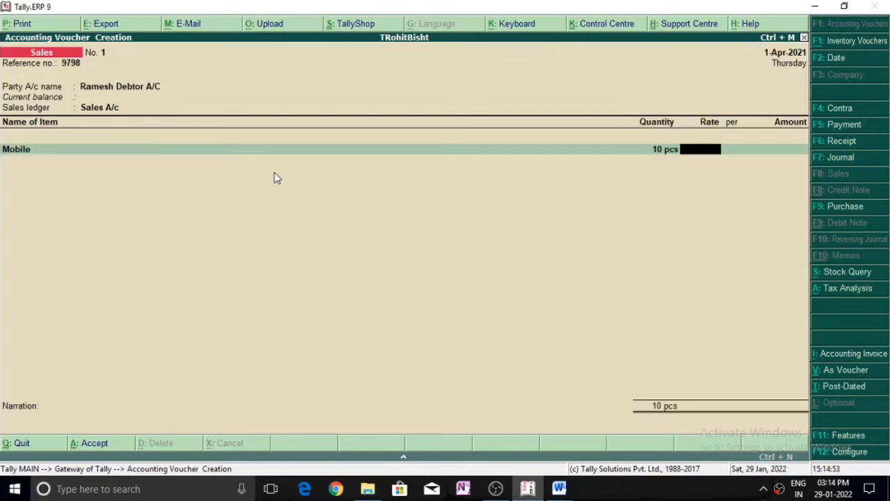
{"action": "type", "text": "15000"}
{"action": "key", "text": "Return"}
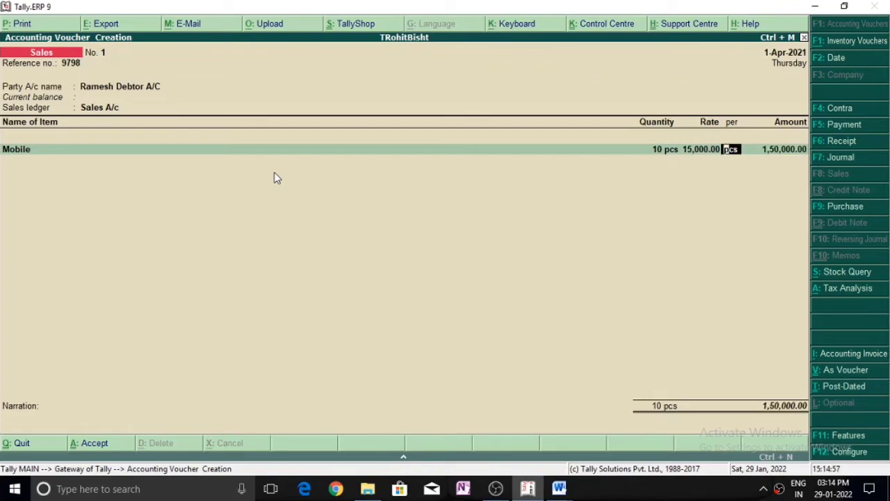
{"action": "key", "text": "Return"}
{"action": "key", "text": "Return"}
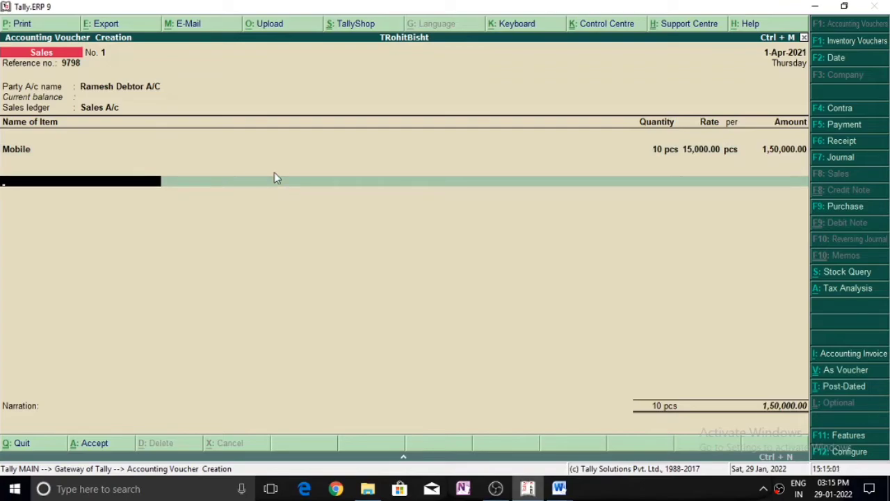
Add Integrated Goods and Service Tax A/C of 15,000.00, bringing the sale to 1,65,000.00.
{"action": "key", "text": "Return"}
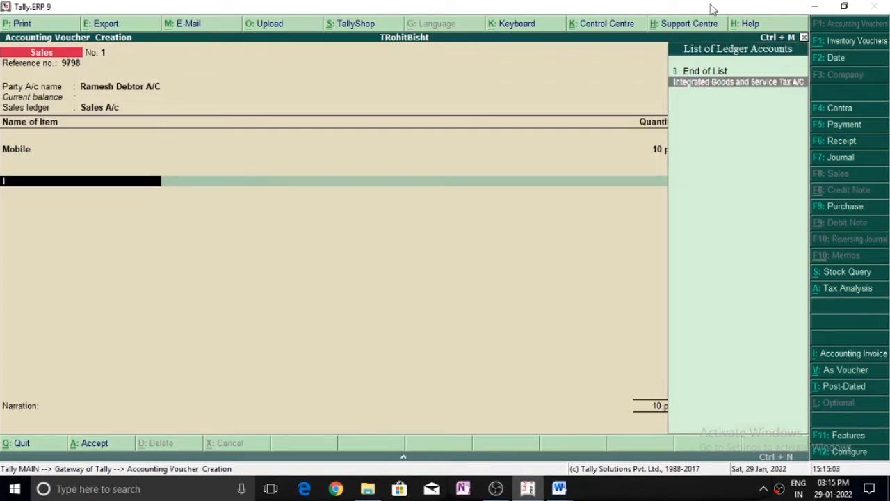
{"action": "left_click", "coordinate": [731, 89]}
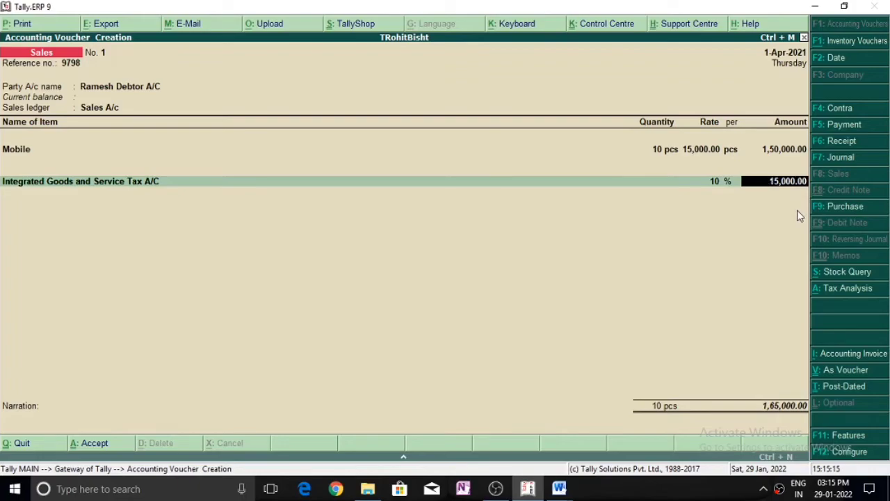
{"action": "key", "text": "Return"}
{"action": "key", "text": "Return"}
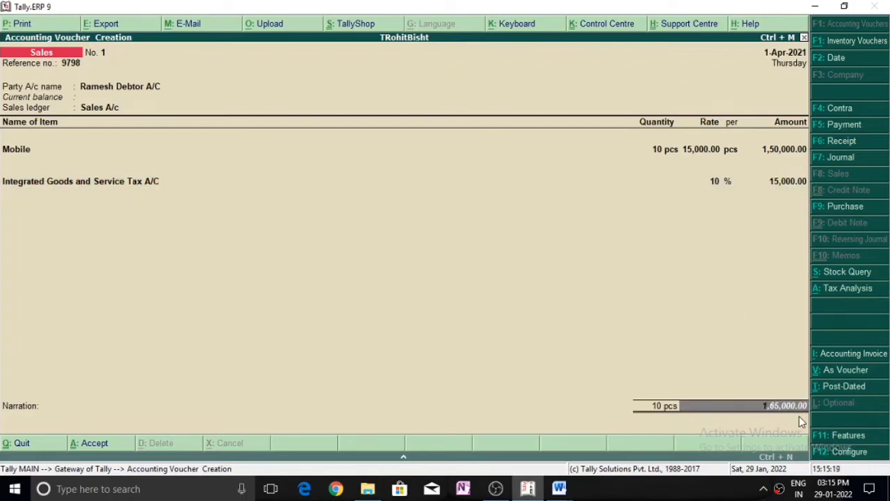
Paste the credit-sale narration, save the sales voucher and return to the Gateway of Tally.
{"action": "key", "text": "Return"}
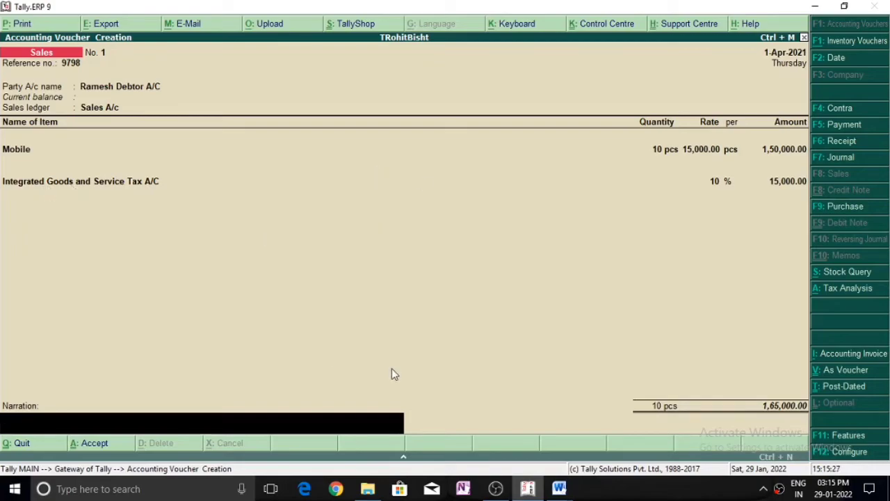
{"action": "type", "text": "Being Mobile Sold To ramesh on credit"}
{"action": "key", "text": "Return"}
{"action": "key", "text": "Return"}
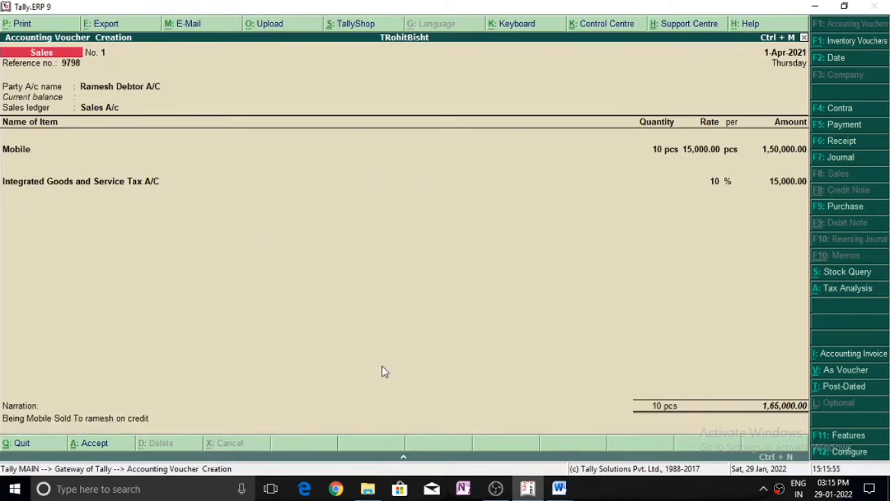
{"action": "key", "text": "Escape"}
{"action": "key", "text": "Return"}
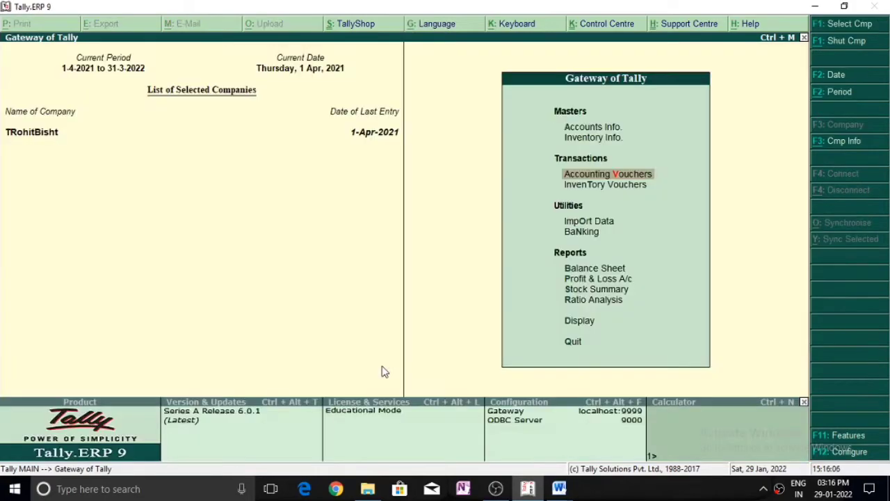
{"action": "key", "text": "Escape"}
{"action": "key", "text": "n"}
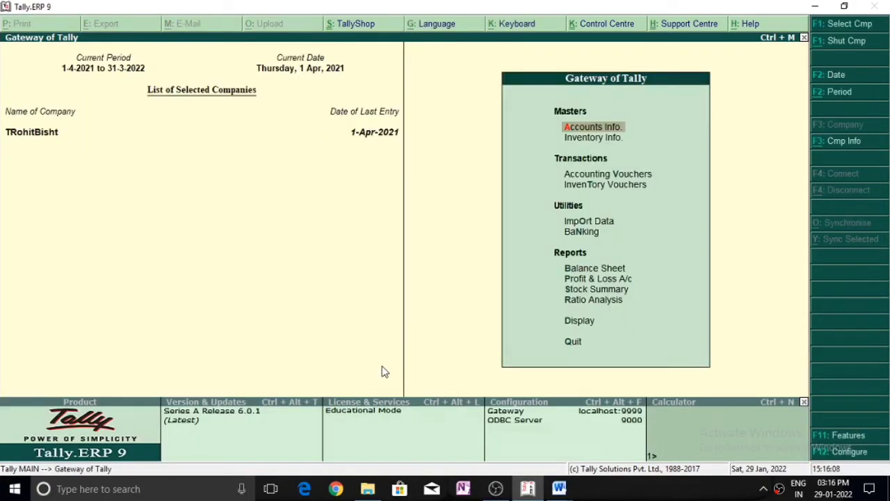
{"action": "key", "text": "Up"}
{"action": "key", "text": "Up"}
{"action": "key", "text": "Up"}
{"action": "key", "text": "Up"}
{"action": "key", "text": "Up"}
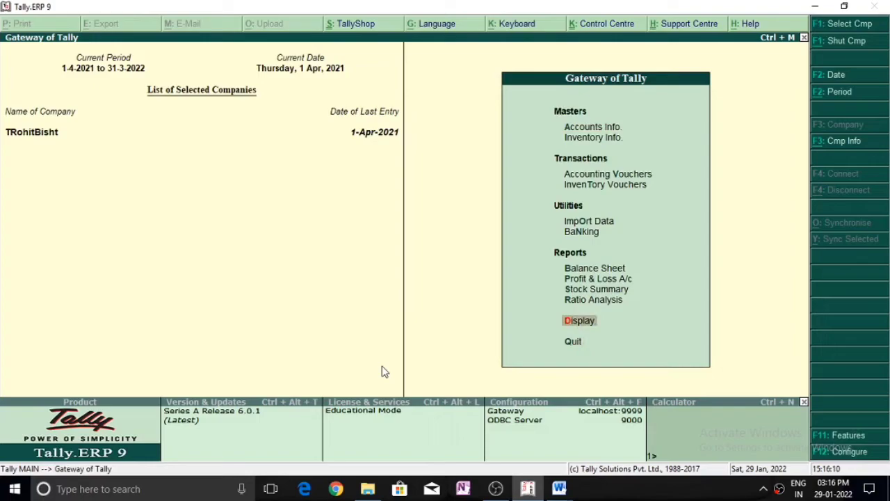
{"action": "key", "text": "Up"}
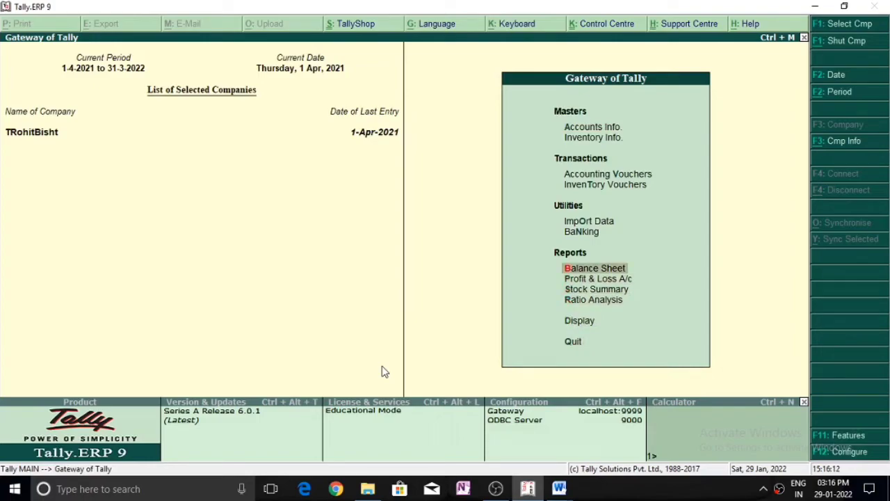
{"action": "key", "text": "Return"}
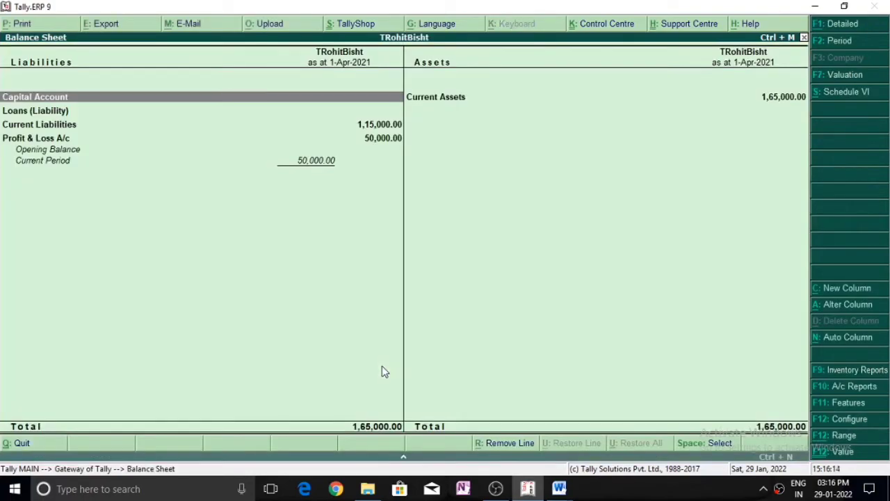
{"action": "key", "text": "Down"}
{"action": "key", "text": "Down"}
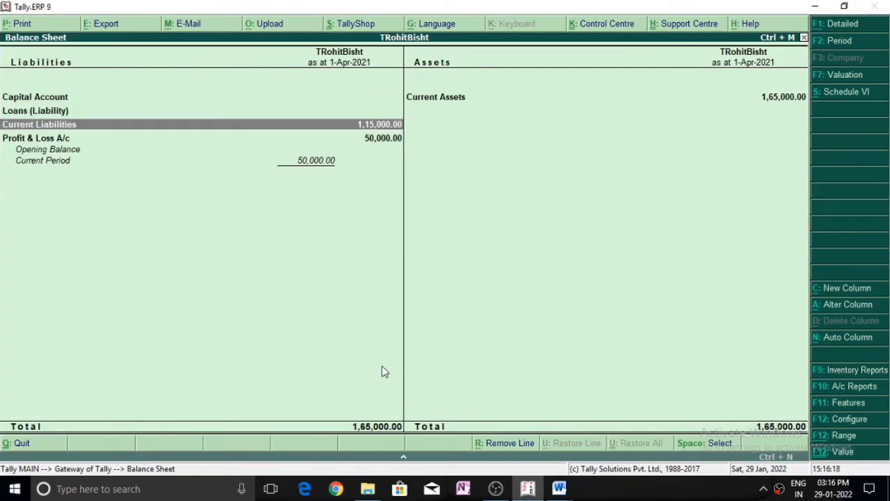
{"action": "key", "text": "alt+F1"}
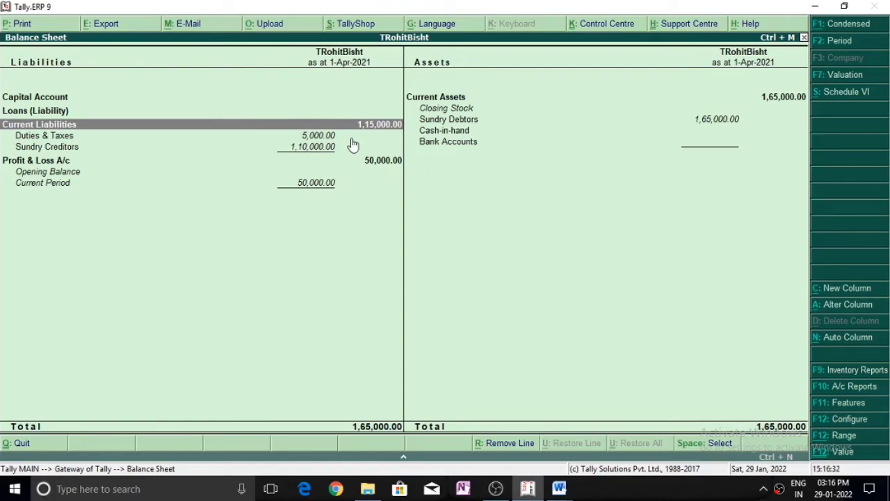
{"action": "key", "text": "Escape"}
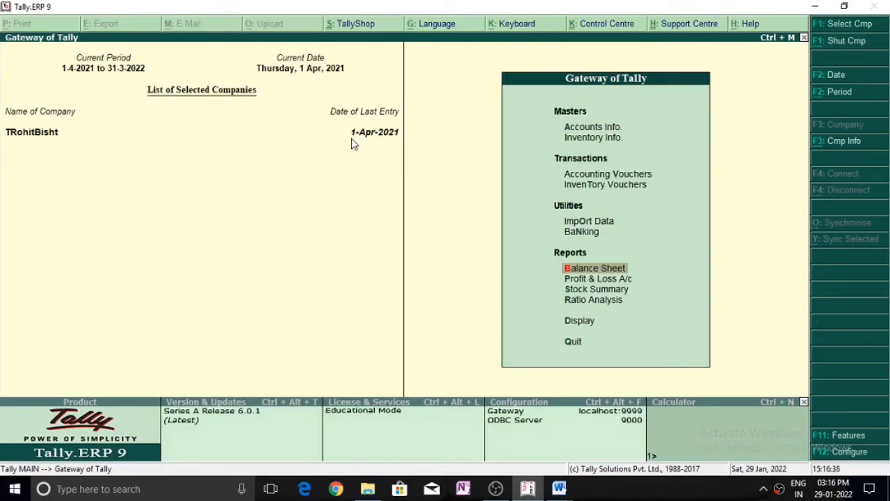
{"action": "key", "text": "Up"}
{"action": "key", "text": "Up"}
{"action": "key", "text": "Up"}
{"action": "key", "text": "Up"}
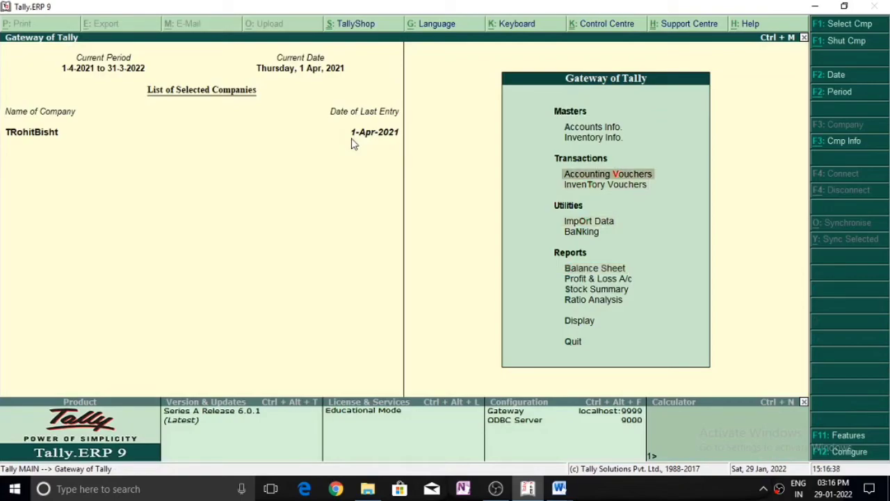
Start a Payment voucher debiting Integrated Goods and Service Tax A/C for 5,000.
{"action": "key", "text": "Return"}
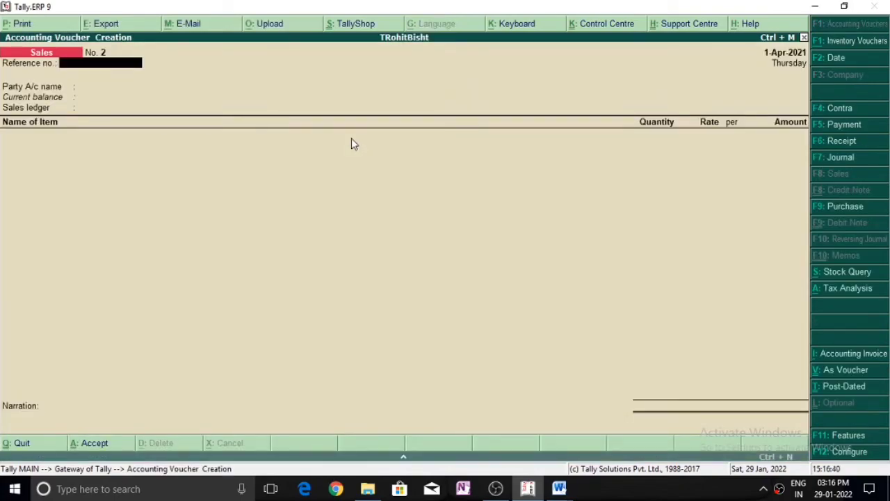
{"action": "key", "text": "F5"}
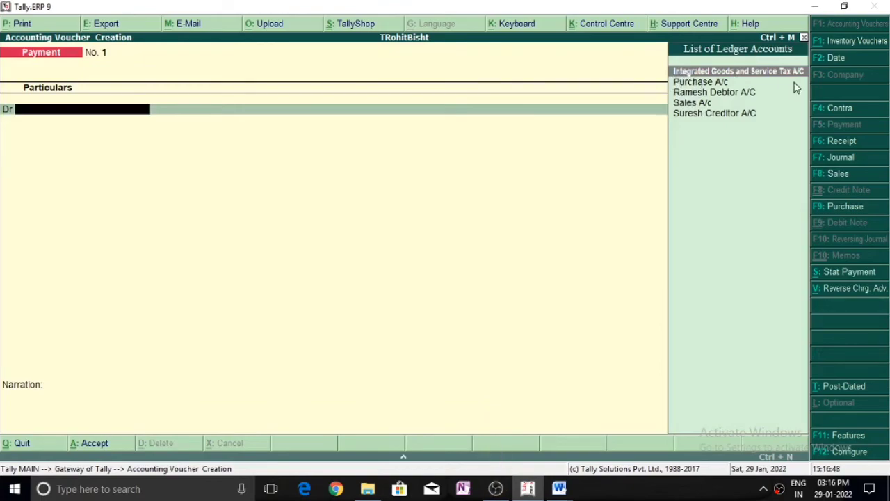
{"action": "key", "text": "Return"}
{"action": "type", "text": "5000"}
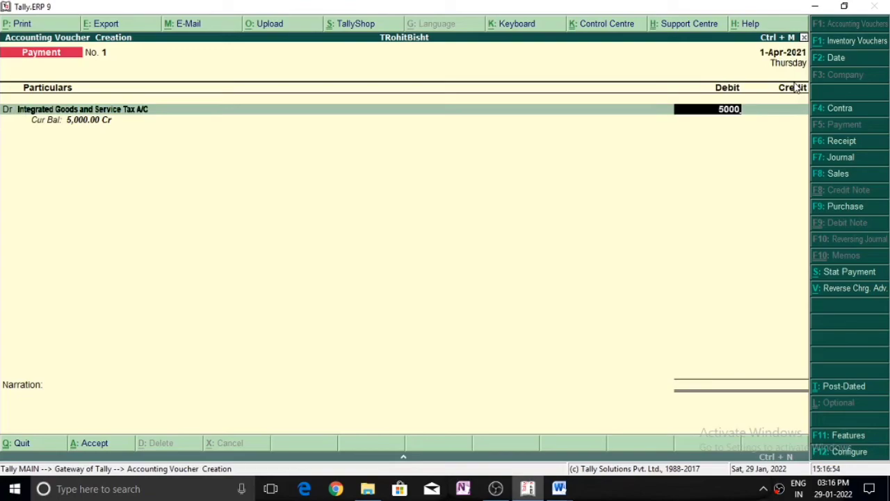
{"action": "key", "text": "Return"}
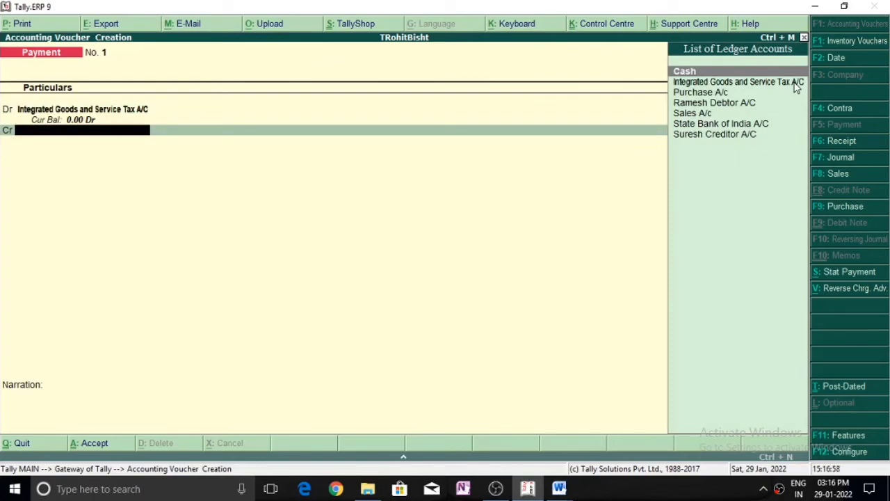
Credit State Bank of India A/C for 5,000 with a matching cheque allocation.
{"action": "key", "text": "Down"}
{"action": "key", "text": "Down"}
{"action": "key", "text": "Down"}
{"action": "key", "text": "Down"}
{"action": "key", "text": "Down"}
{"action": "key", "text": "Return"}
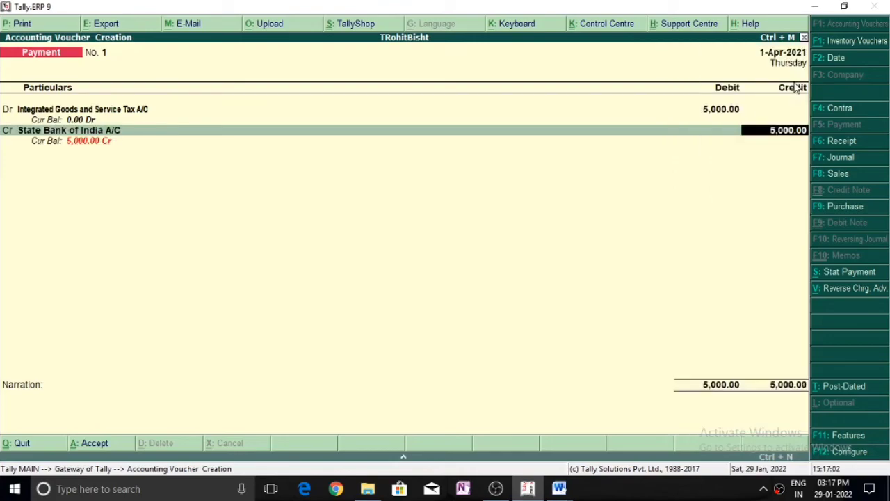
{"action": "key", "text": "Return"}
{"action": "key", "text": "Return"}
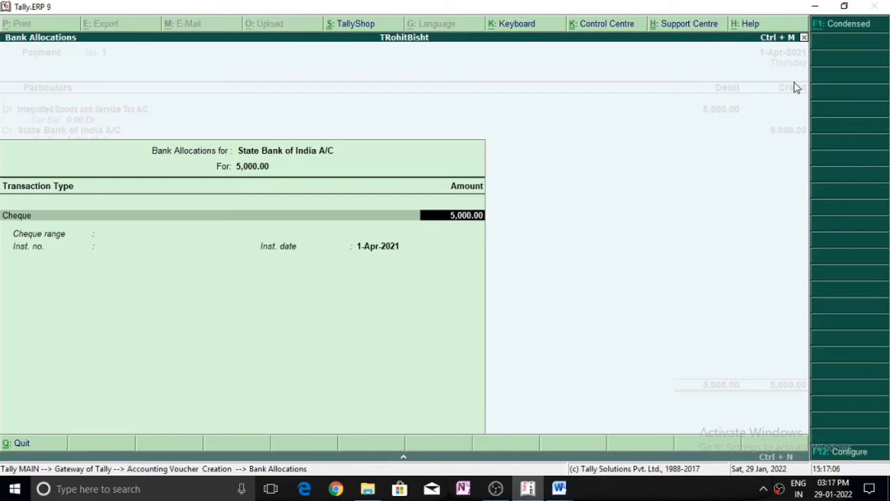
{"action": "key", "text": "Return"}
{"action": "key", "text": "Return"}
{"action": "key", "text": "Return"}
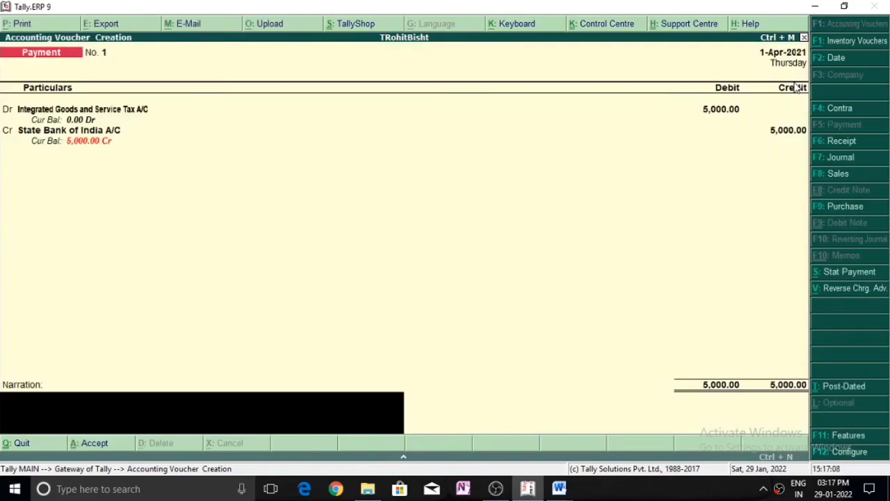
Add narration 'IGST Paid by State Bank of India', save the payment and return to the Gateway.
{"action": "type", "text": "IGST Paid by State Bank of India"}
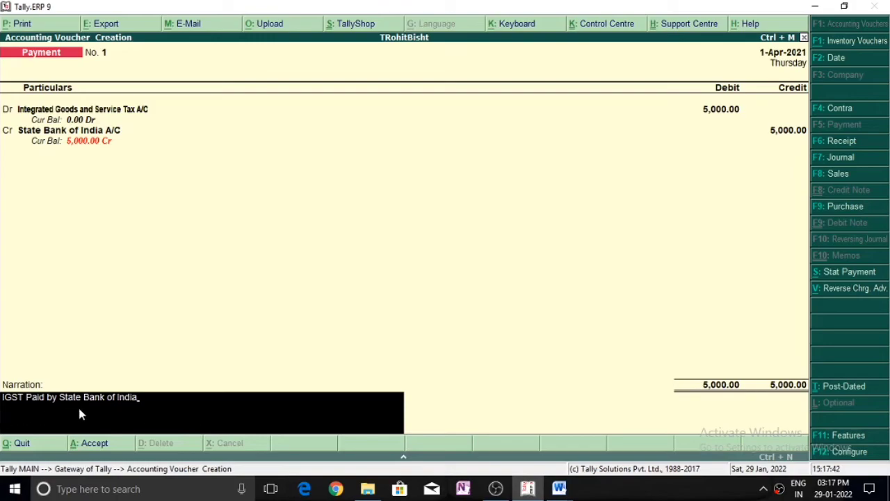
{"action": "key", "text": "Return"}
{"action": "key", "text": "Return"}
{"action": "key", "text": "Escape"}
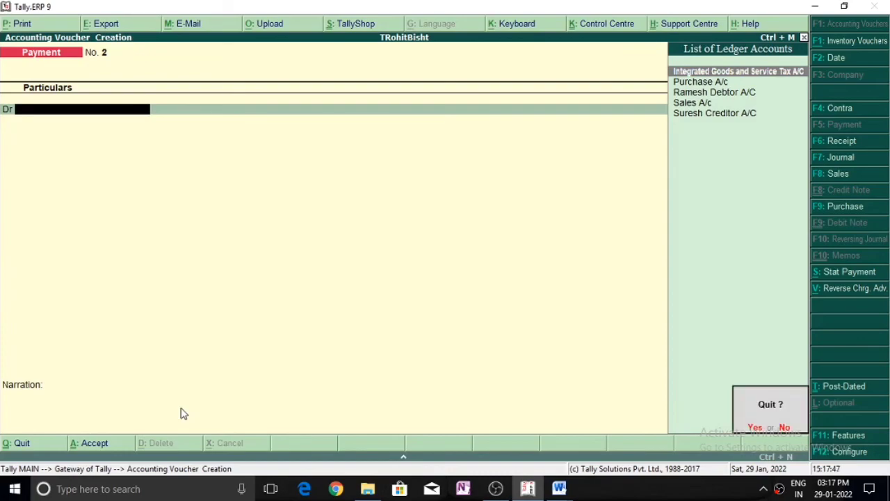
{"action": "key", "text": "Return"}
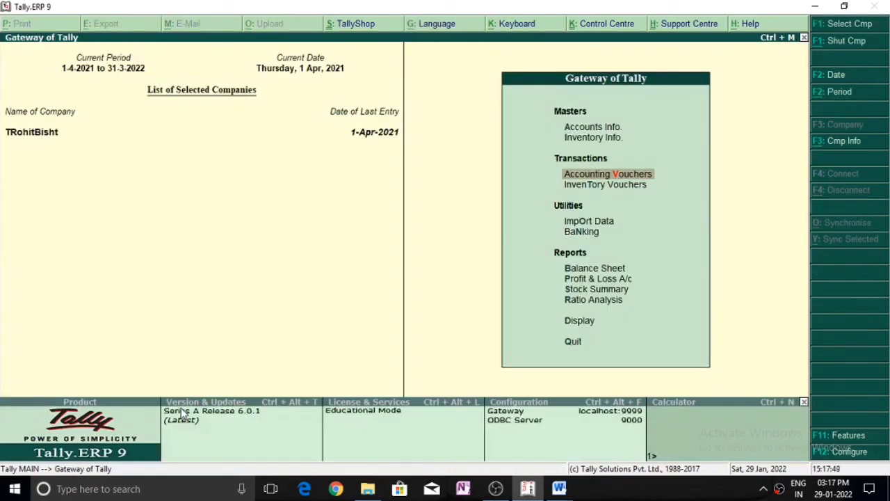
{"action": "key", "text": "Down"}
{"action": "key", "text": "Down"}
{"action": "key", "text": "Down"}
{"action": "key", "text": "Down"}
{"action": "key", "text": "Return"}
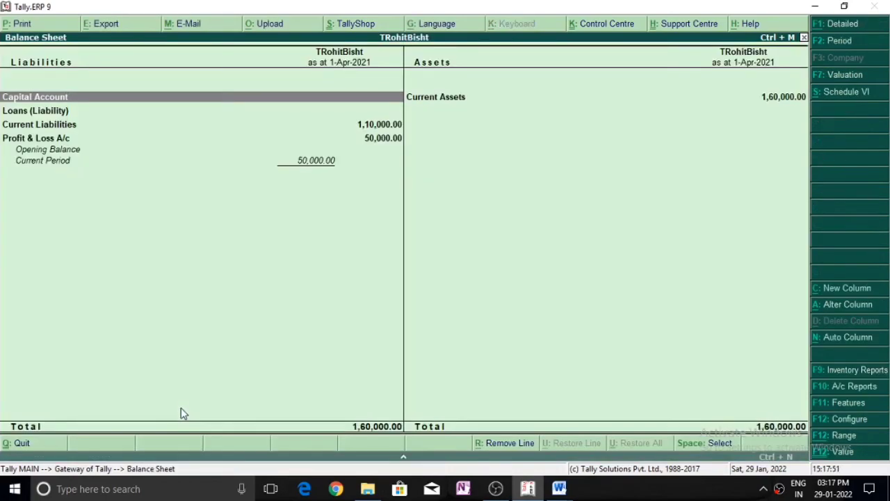
{"action": "key", "text": "Down"}
{"action": "key", "text": "Down"}
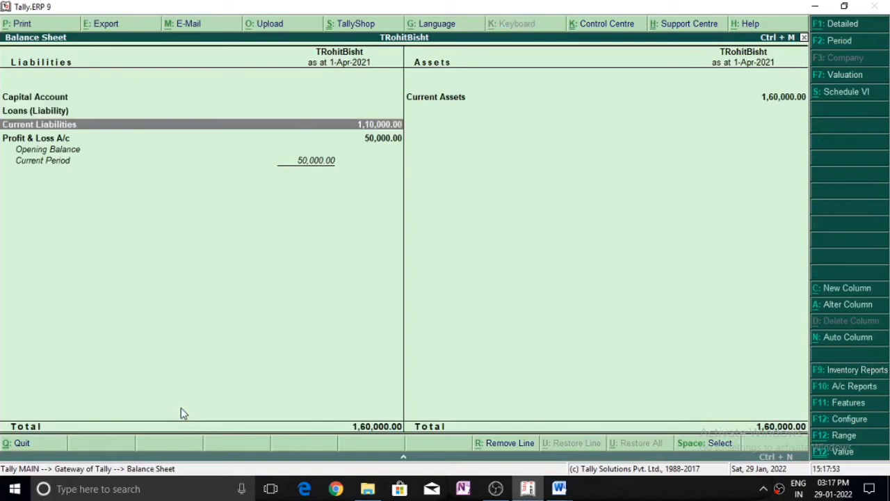
{"action": "key", "text": "alt+F1"}
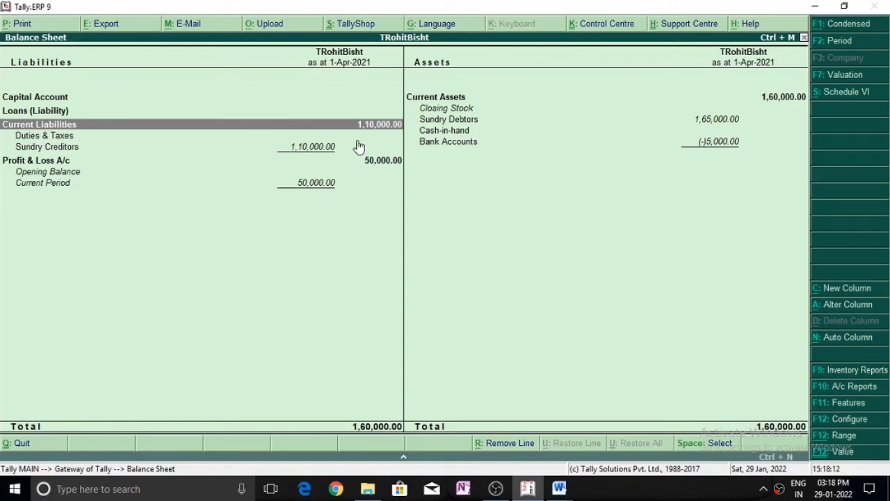
{"action": "key", "text": "Escape"}
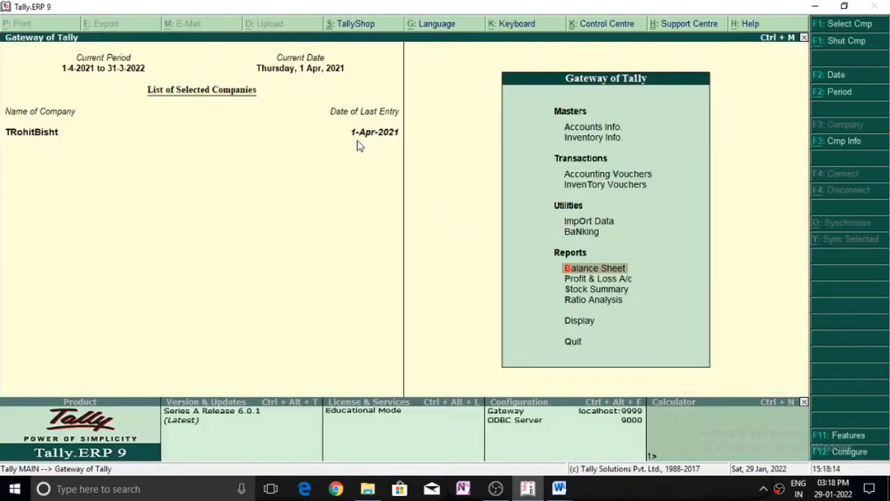